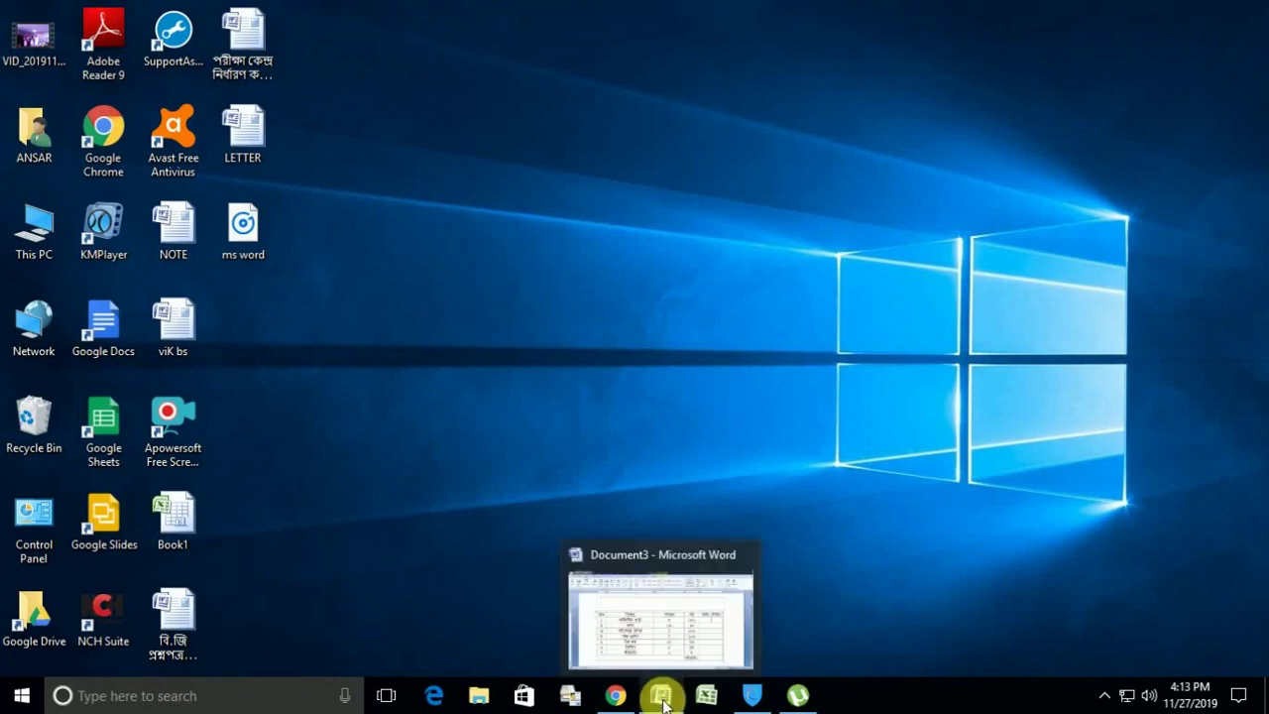
# Restore the Word window (Document3) showing the Bengali item and price table.
pyautogui.click(662, 698)
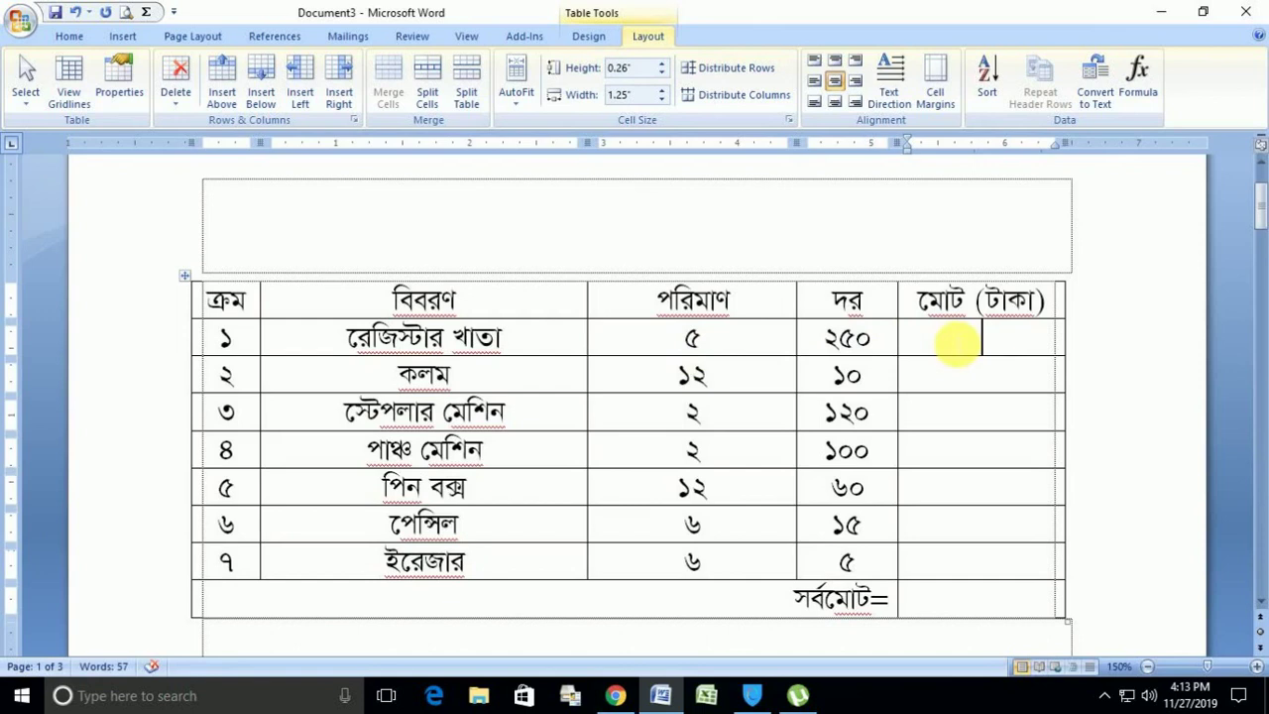
# Compute the first item's মোট (টাকা) cell as =PRODUCT(LEFT), giving ১২৫০.
pyautogui.click(1136, 82)
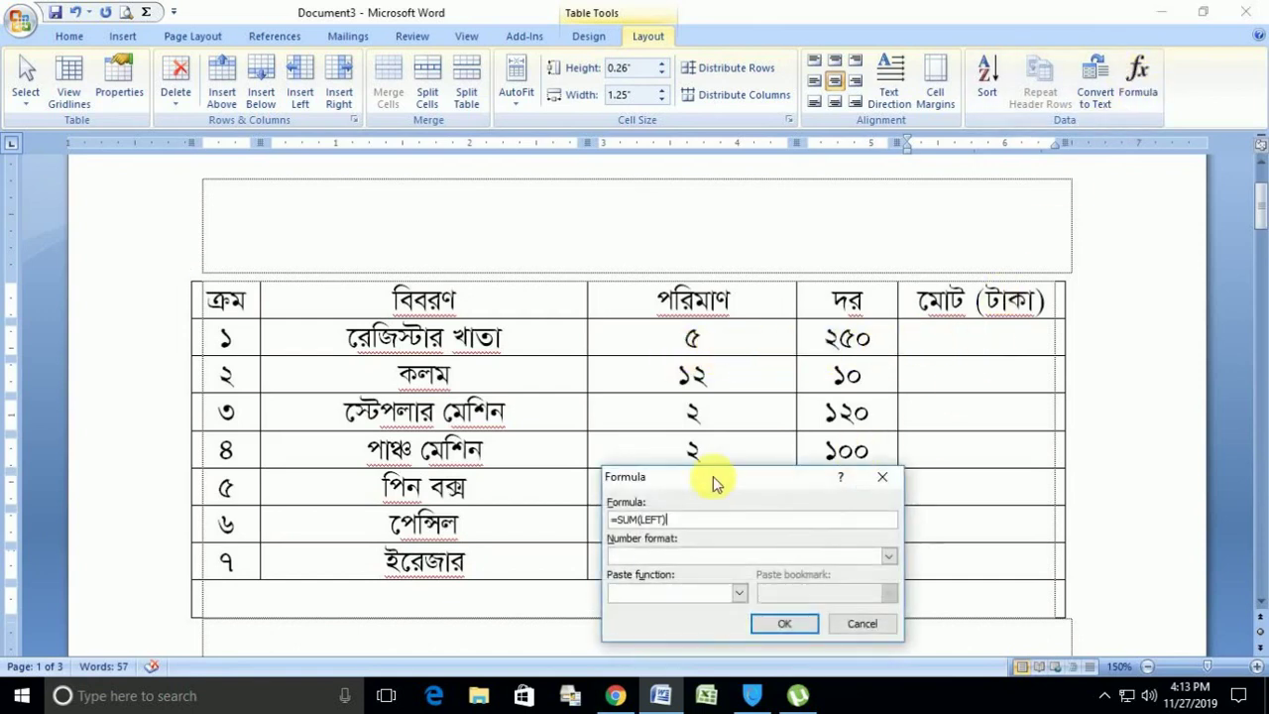
pyautogui.moveTo(716, 483)
pyautogui.mouseDown()
pyautogui.moveTo(496, 393)
pyautogui.moveTo(390, 431)
pyautogui.mouseUp()
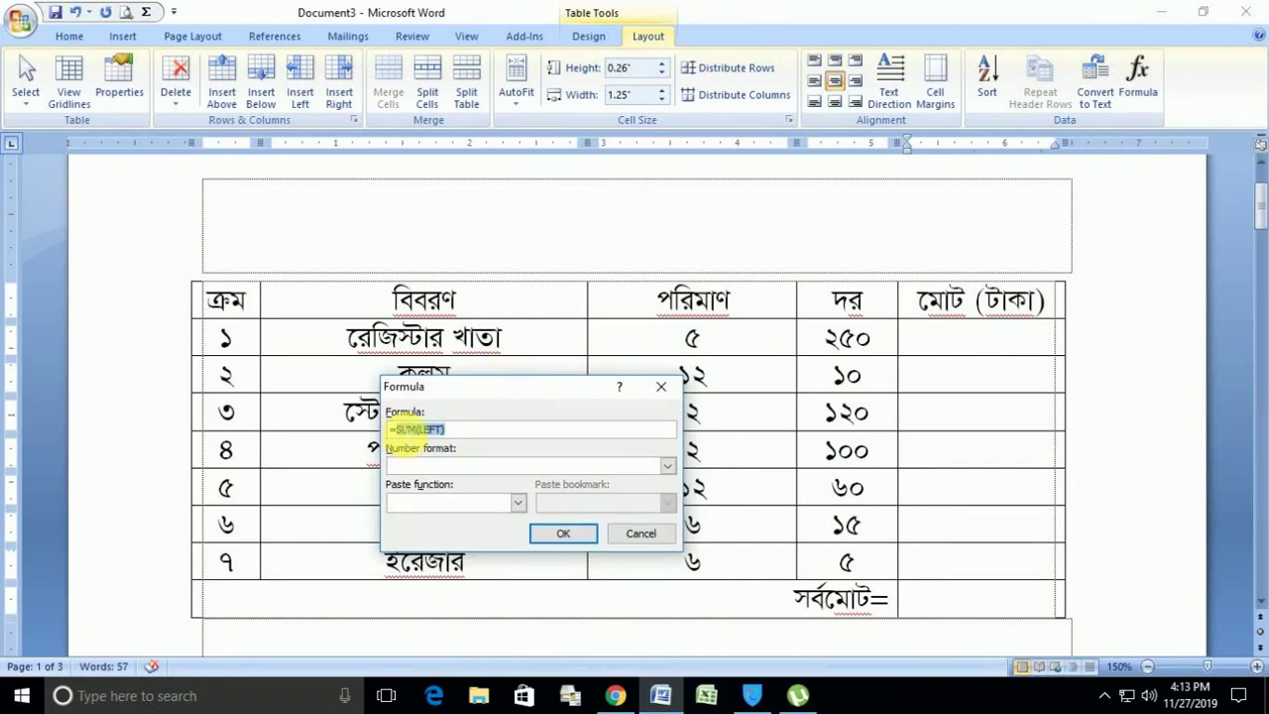
pyautogui.write('=')
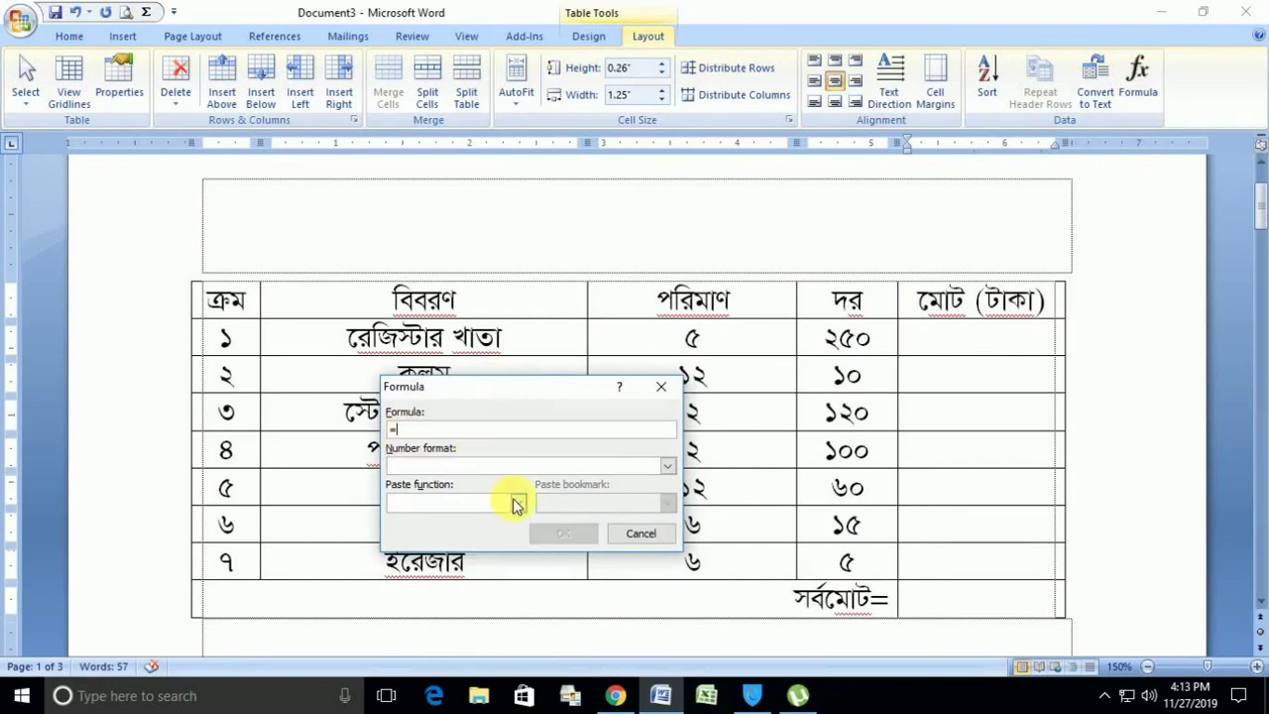
pyautogui.click(516, 502)
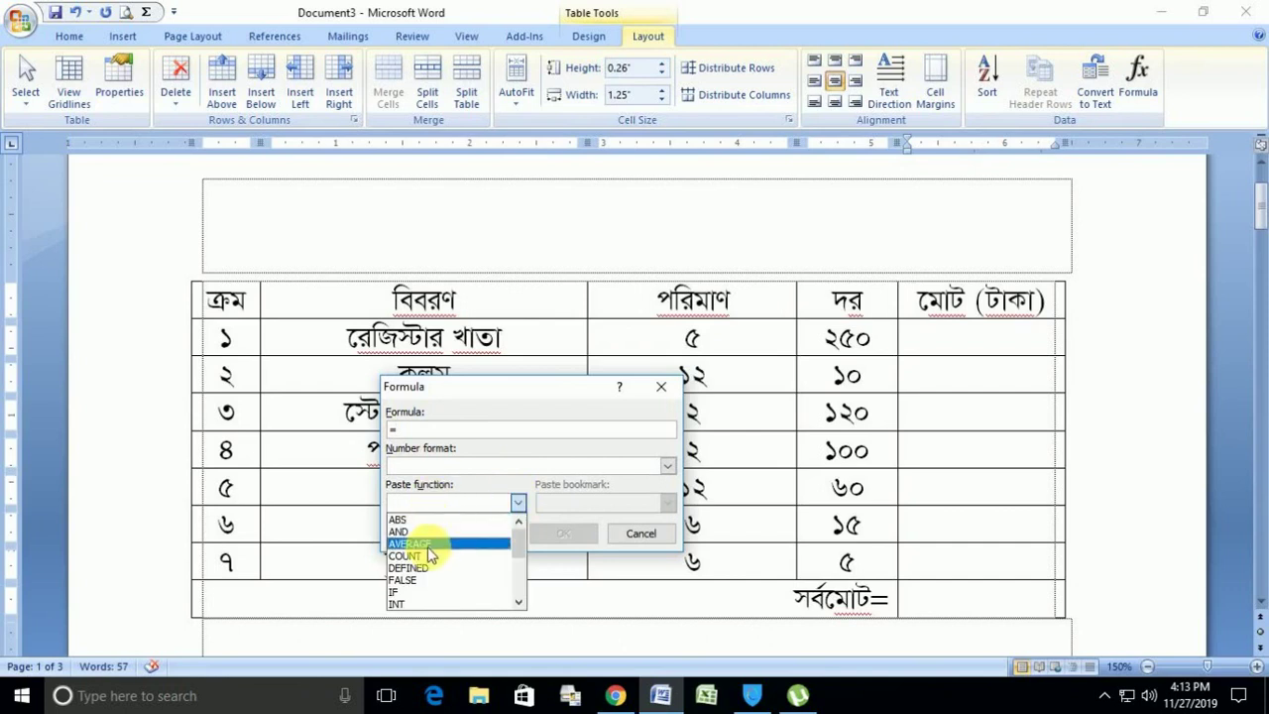
pyautogui.scroll(-3, 426, 552)
pyautogui.click(420, 595)
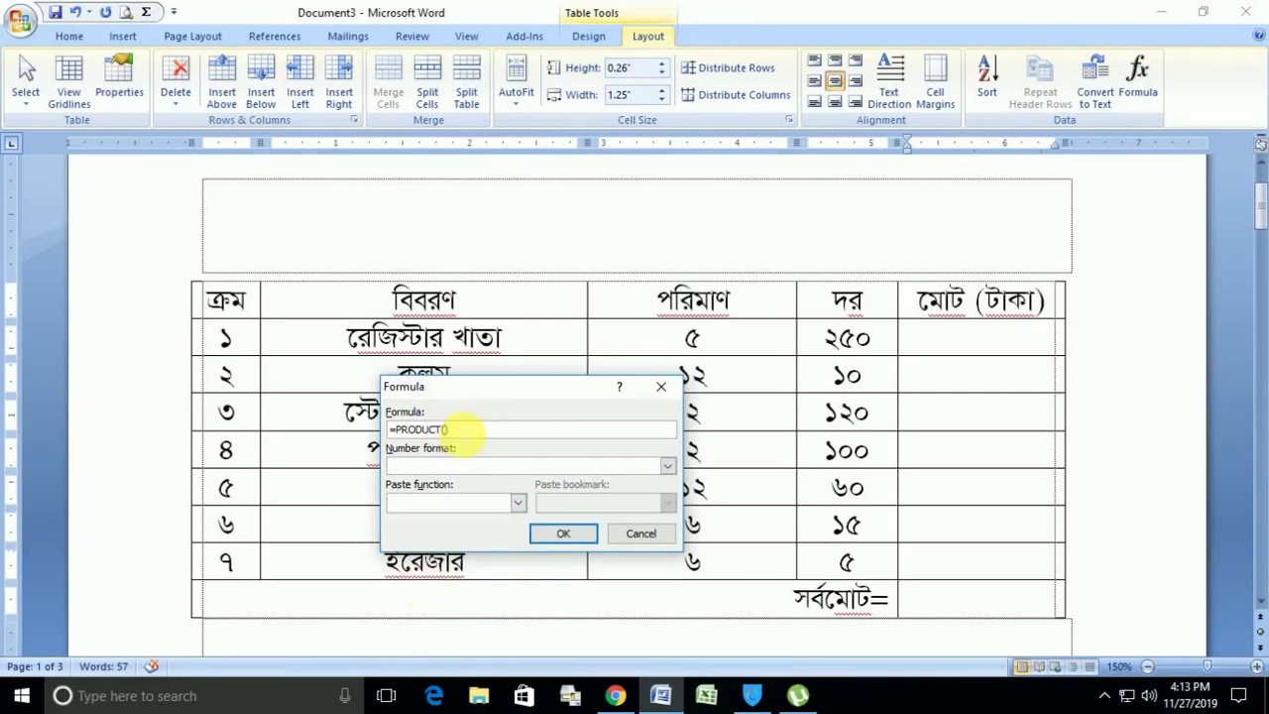
pyautogui.write('LEFT')
pyautogui.press('Return')
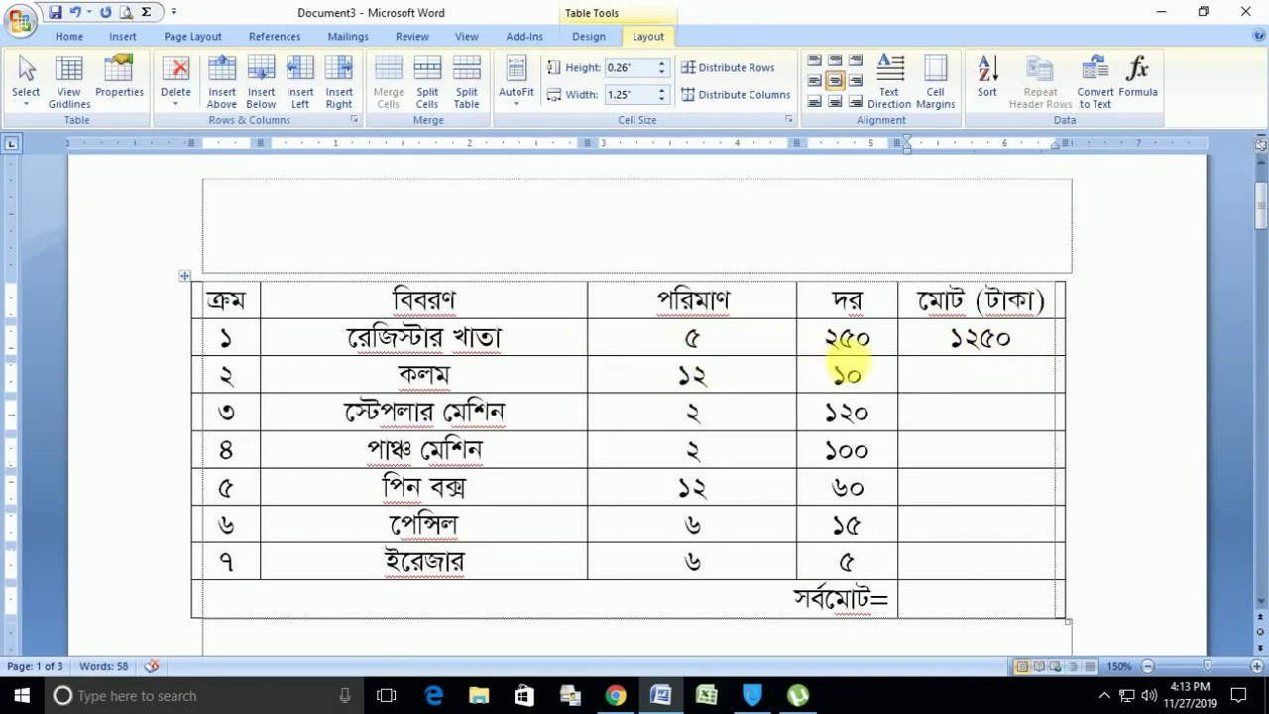
# Replace SUM(ABOVE) with =12*10 in the second row's total cell to show ১২০.
pyautogui.click(991, 375)
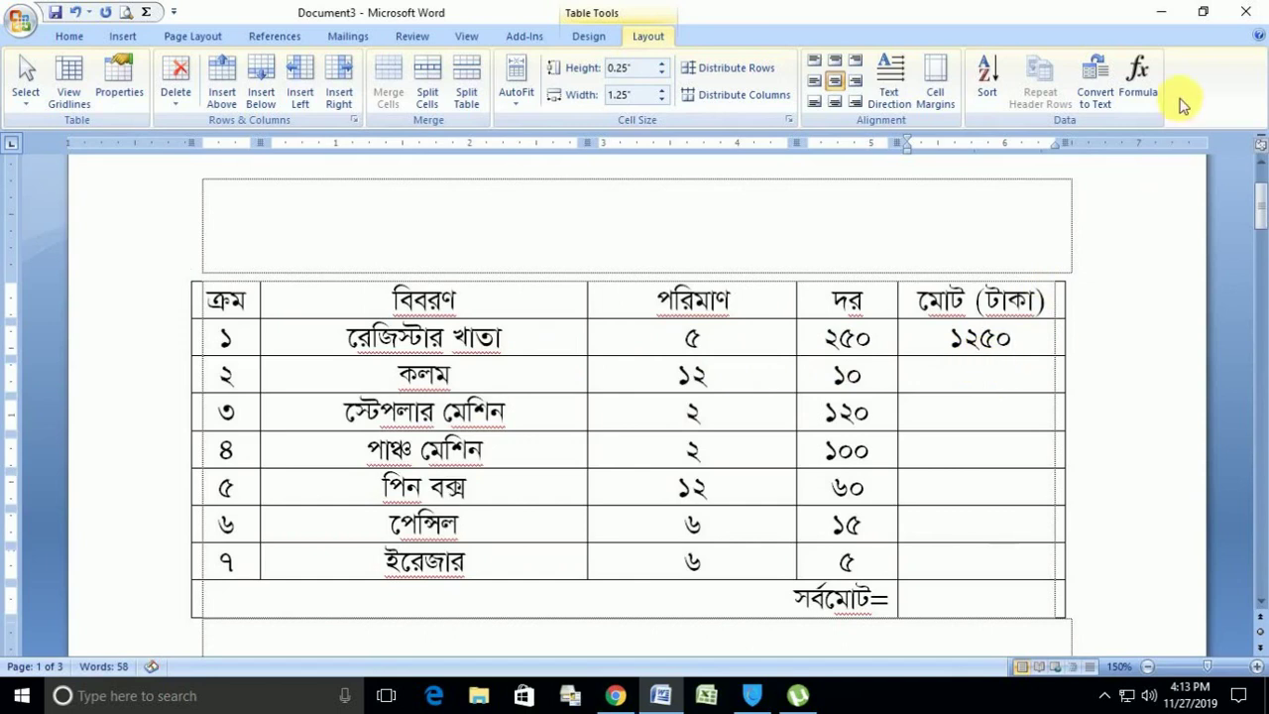
pyautogui.click(1137, 77)
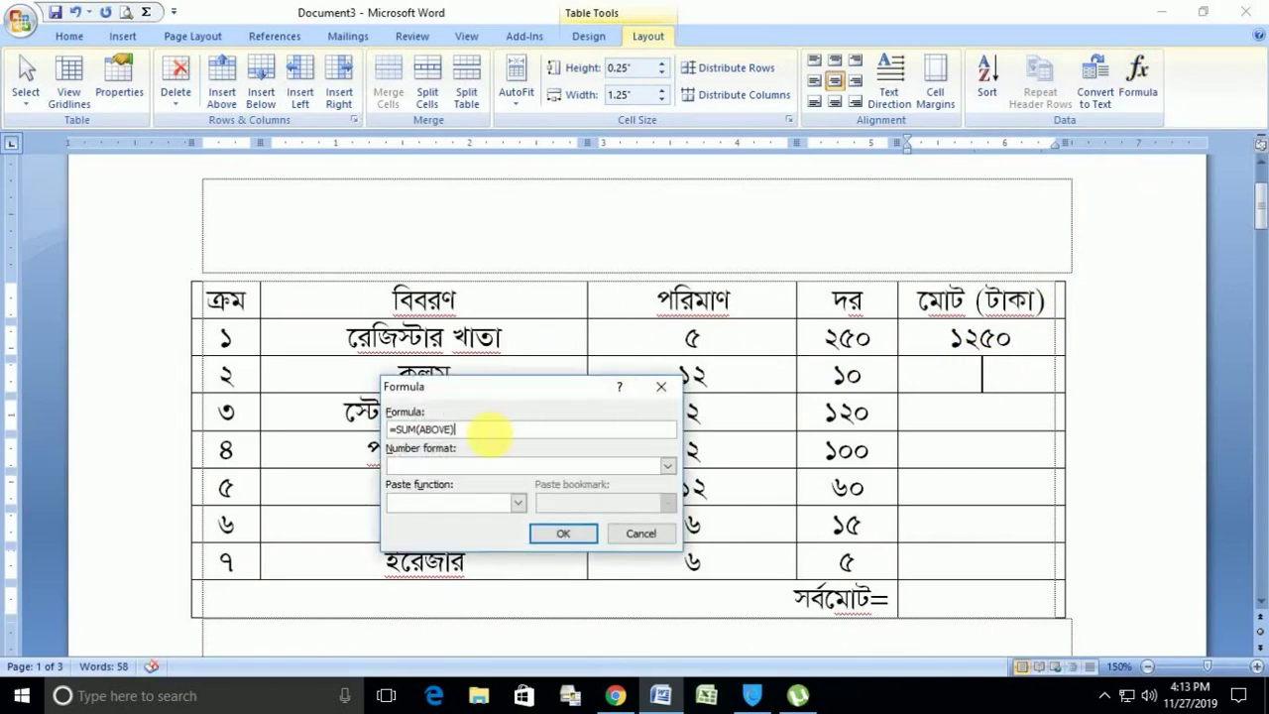
pyautogui.moveTo(486, 430); pyautogui.dragTo(395, 429)
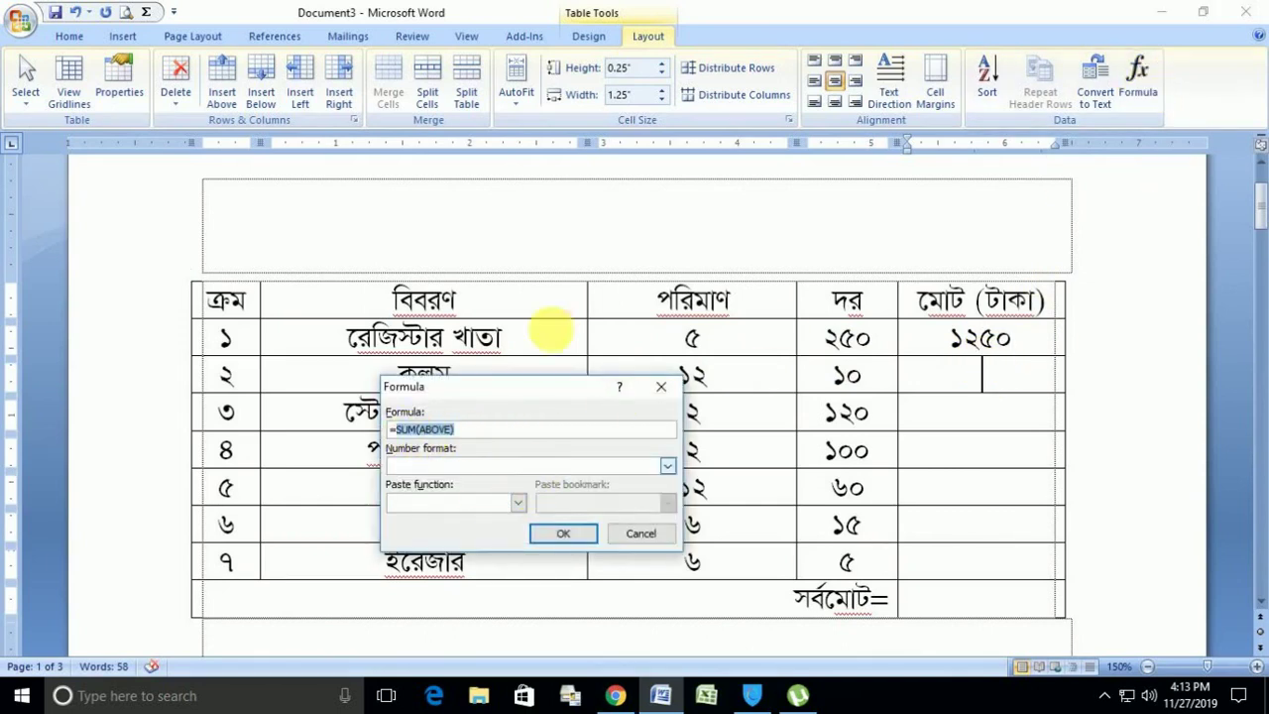
pyautogui.press('BackSpace')
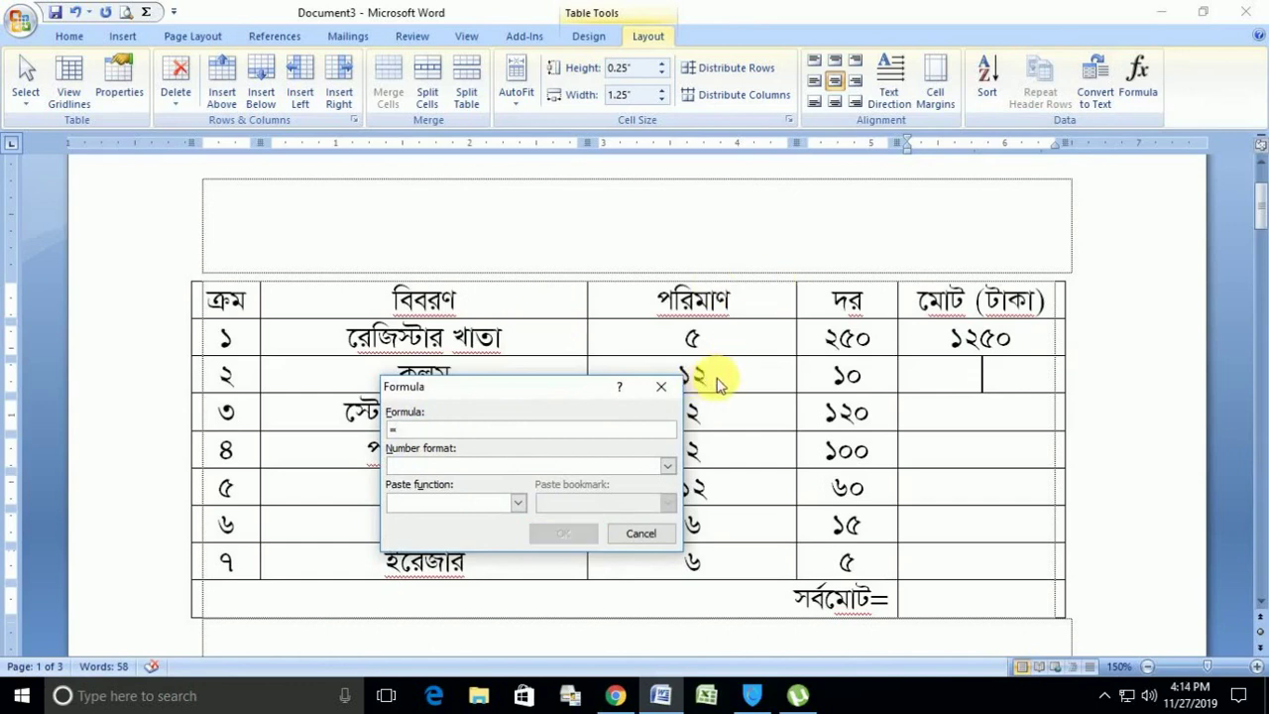
pyautogui.write('12*10')
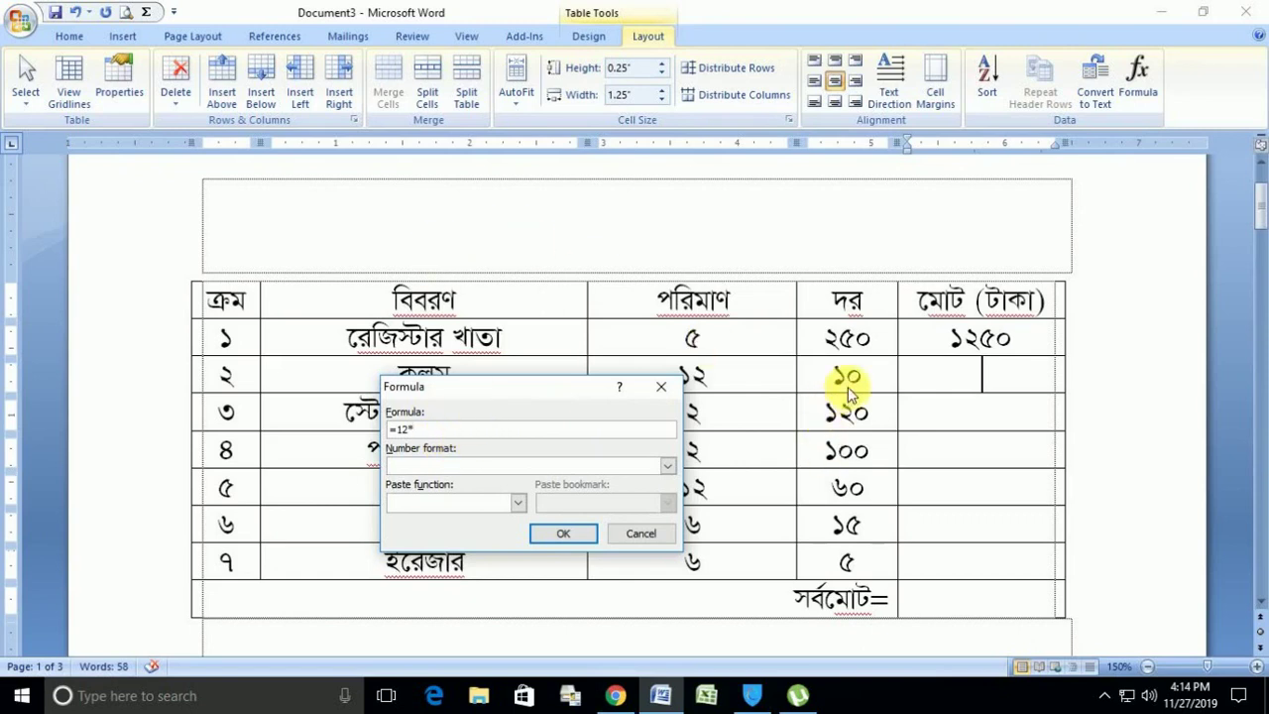
pyautogui.click(563, 534)
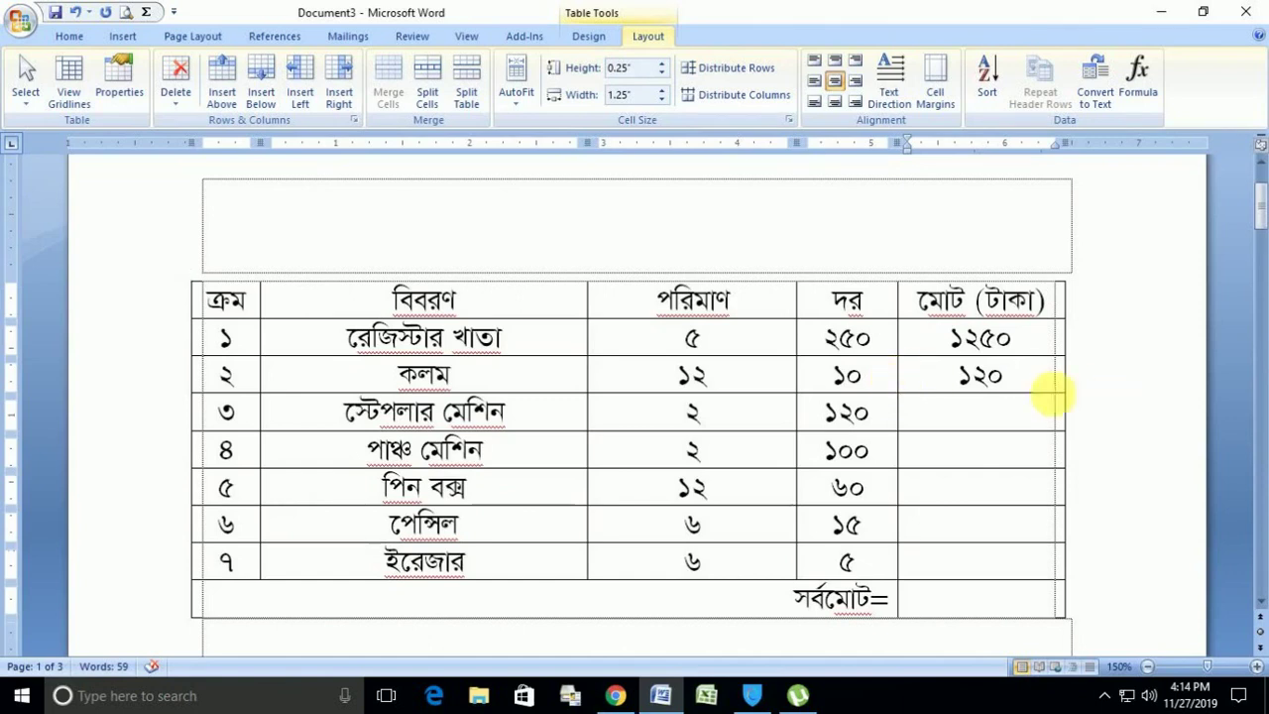
pyautogui.click(1106, 697)
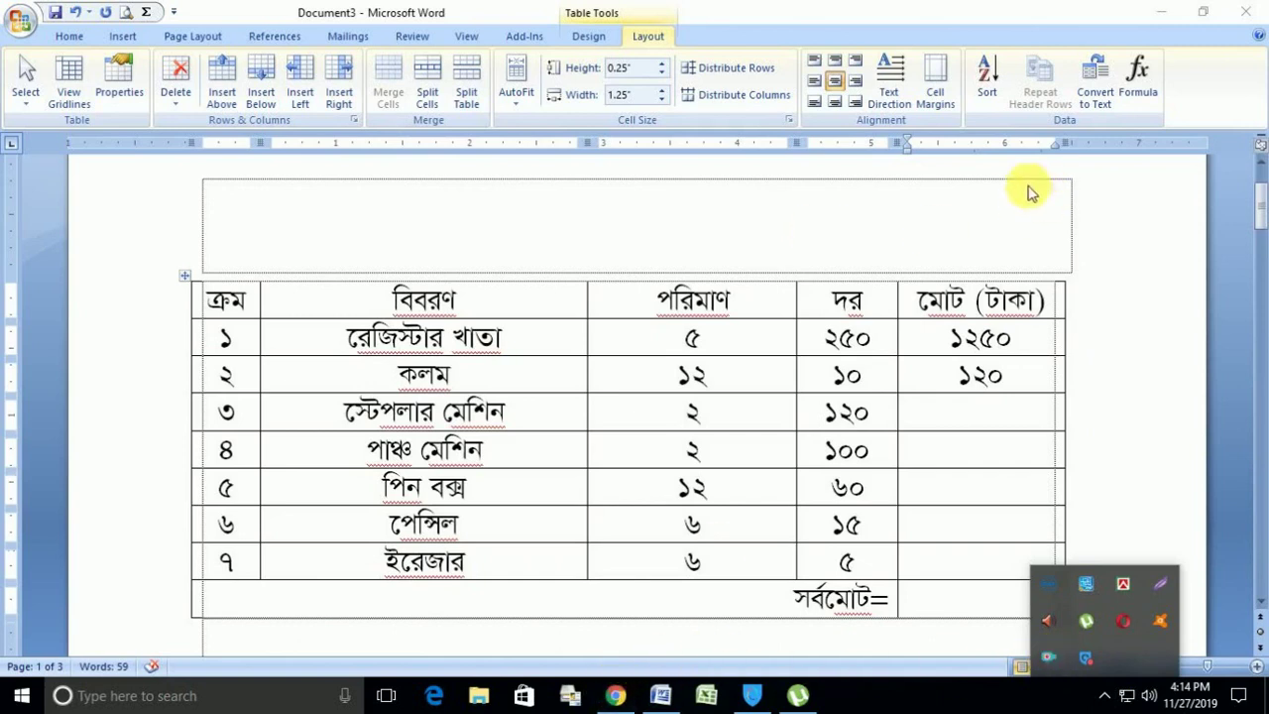
pyautogui.click(978, 418)
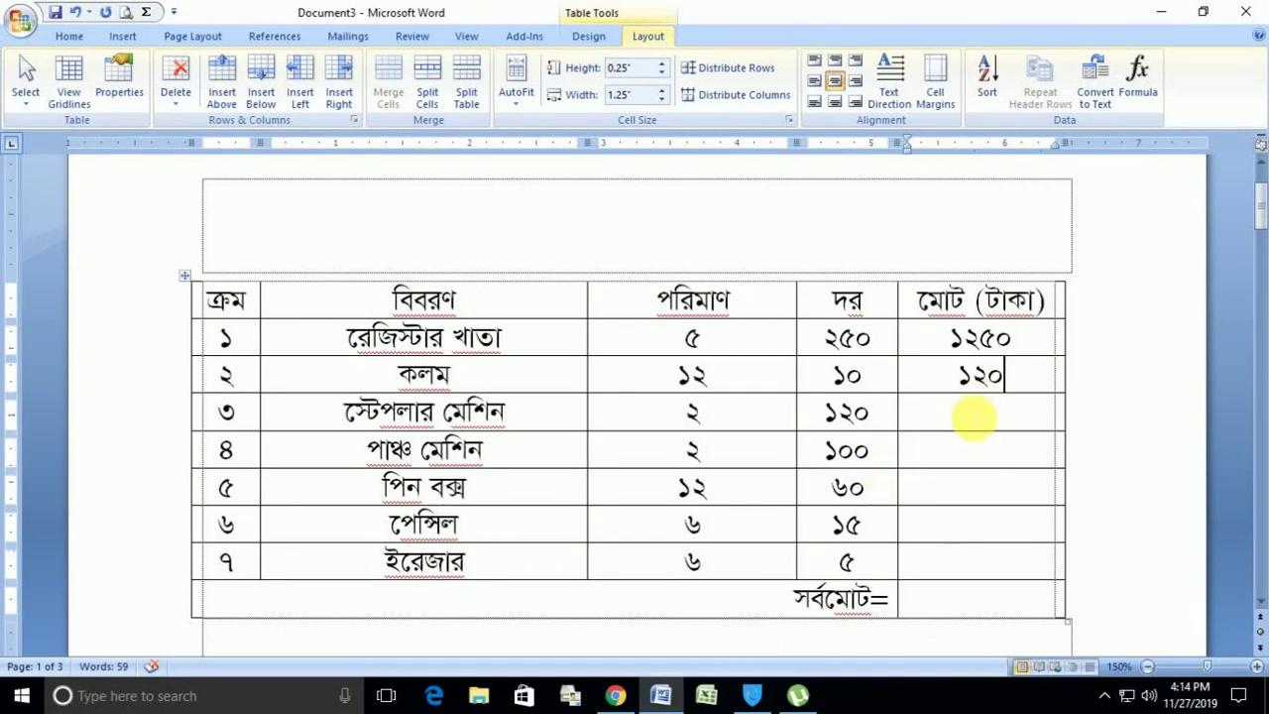
pyautogui.click(979, 414)
# Fill the third row's total with =PRODUCT(LEFT), giving ২৪০.
pyautogui.click(1130, 85)
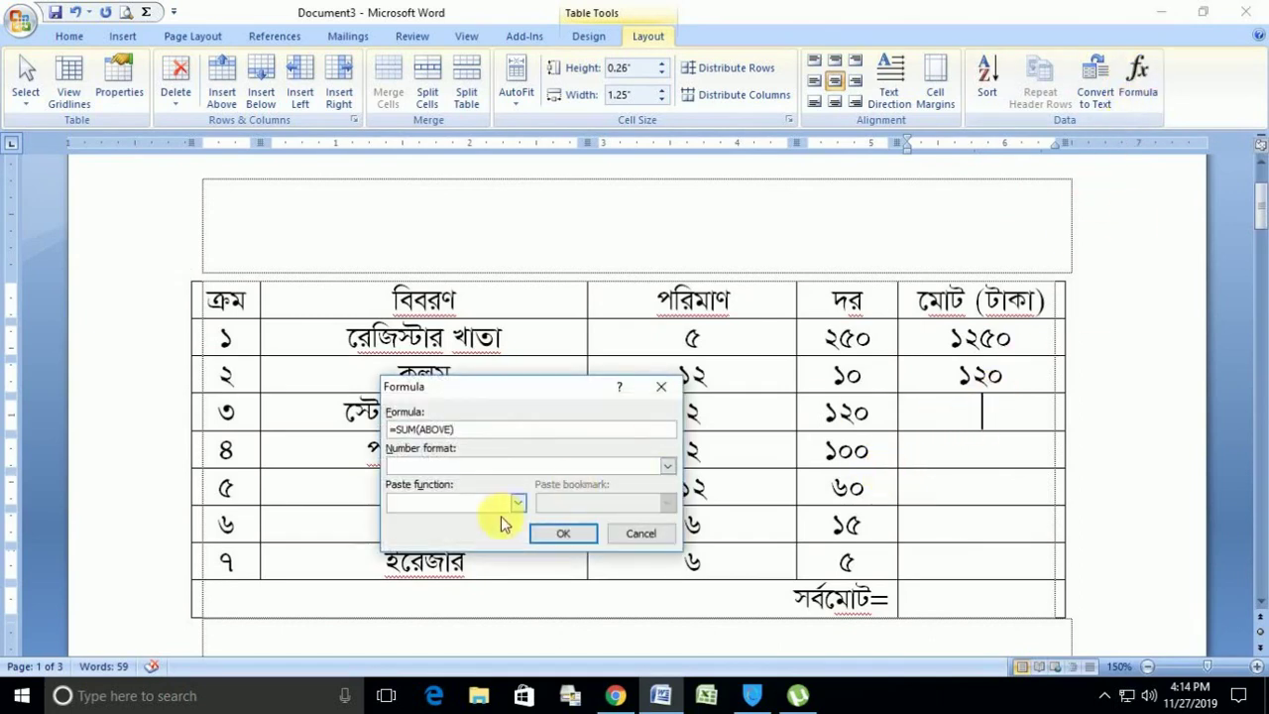
pyautogui.moveTo(484, 429); pyautogui.dragTo(394, 435)
pyautogui.press('BackSpace')
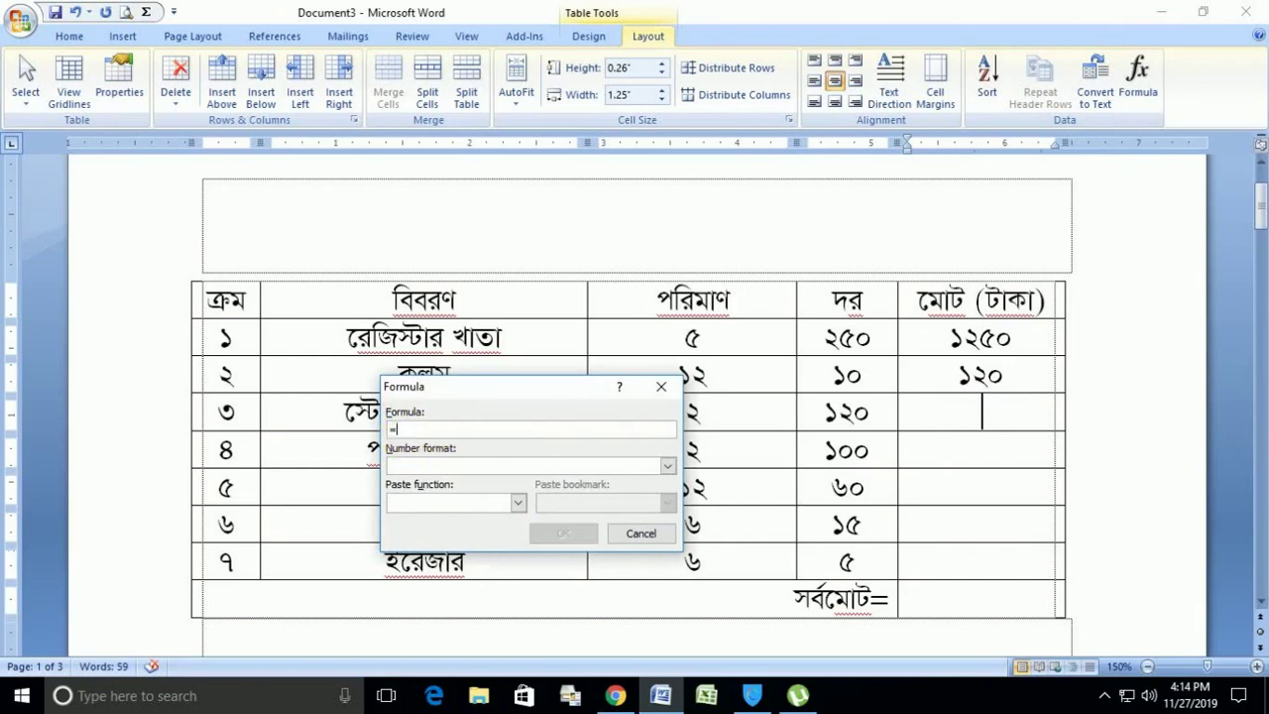
pyautogui.click(519, 502)
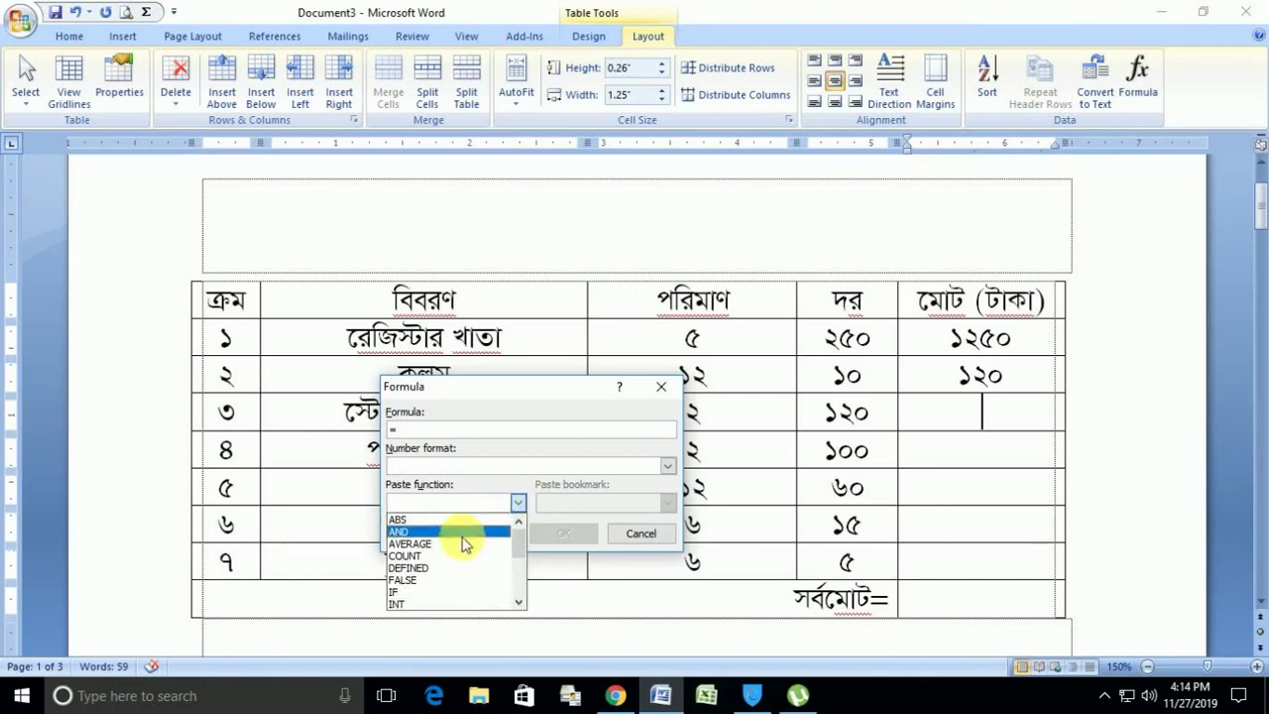
pyautogui.scroll(-3, 453, 555)
pyautogui.click(441, 584)
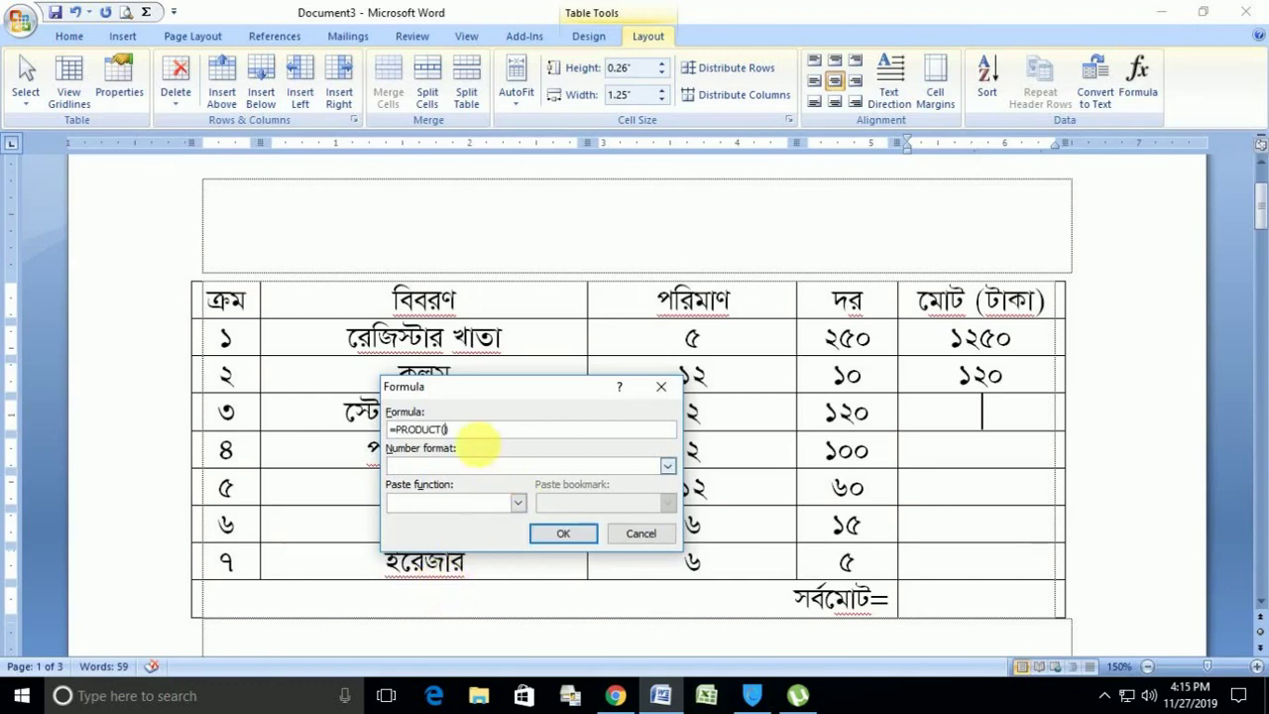
pyautogui.write('LEFT')
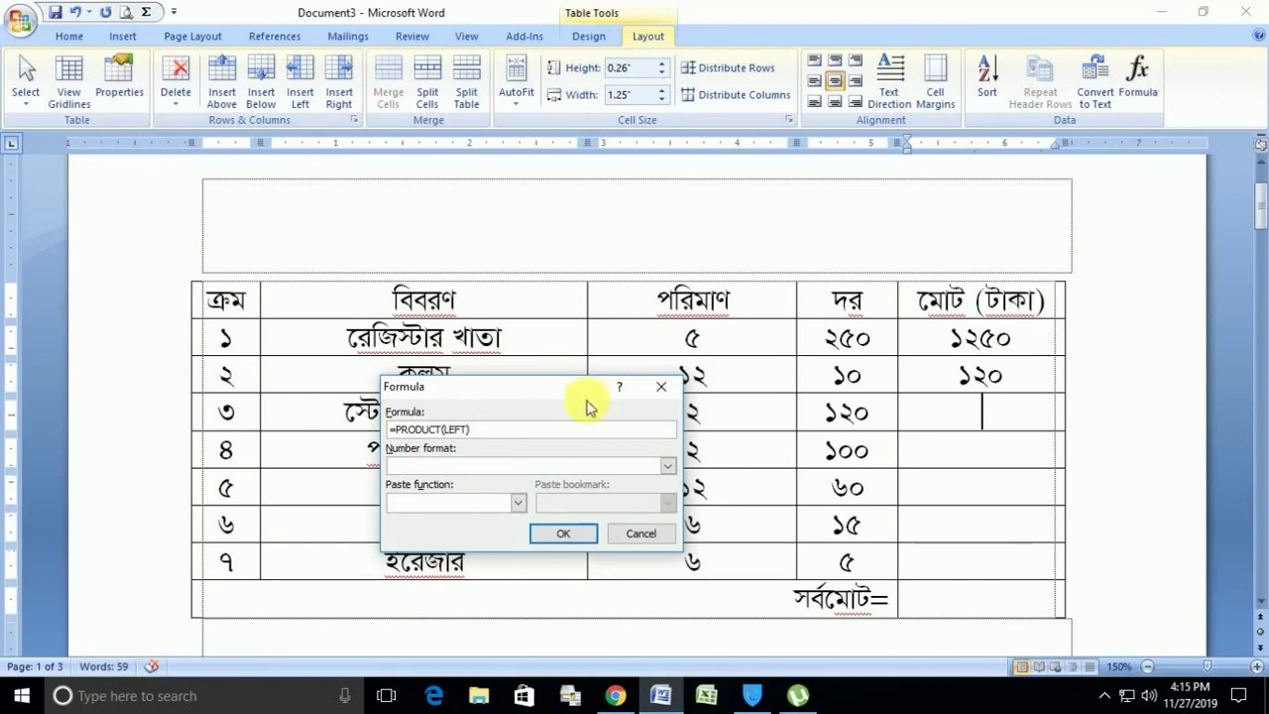
pyautogui.click(562, 533)
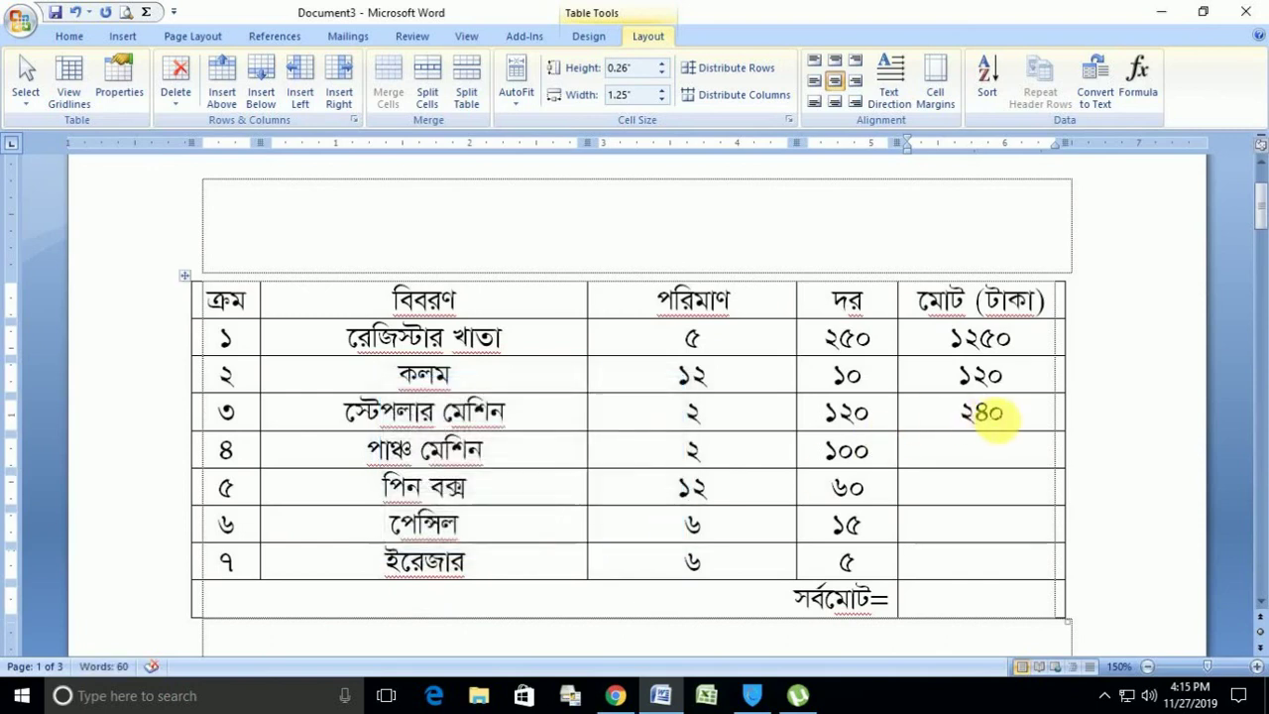
# Start a formula in row 4's total cell, pasting the PRODUCT function over SUM(ABOVE).
pyautogui.doubleClick(996, 415)
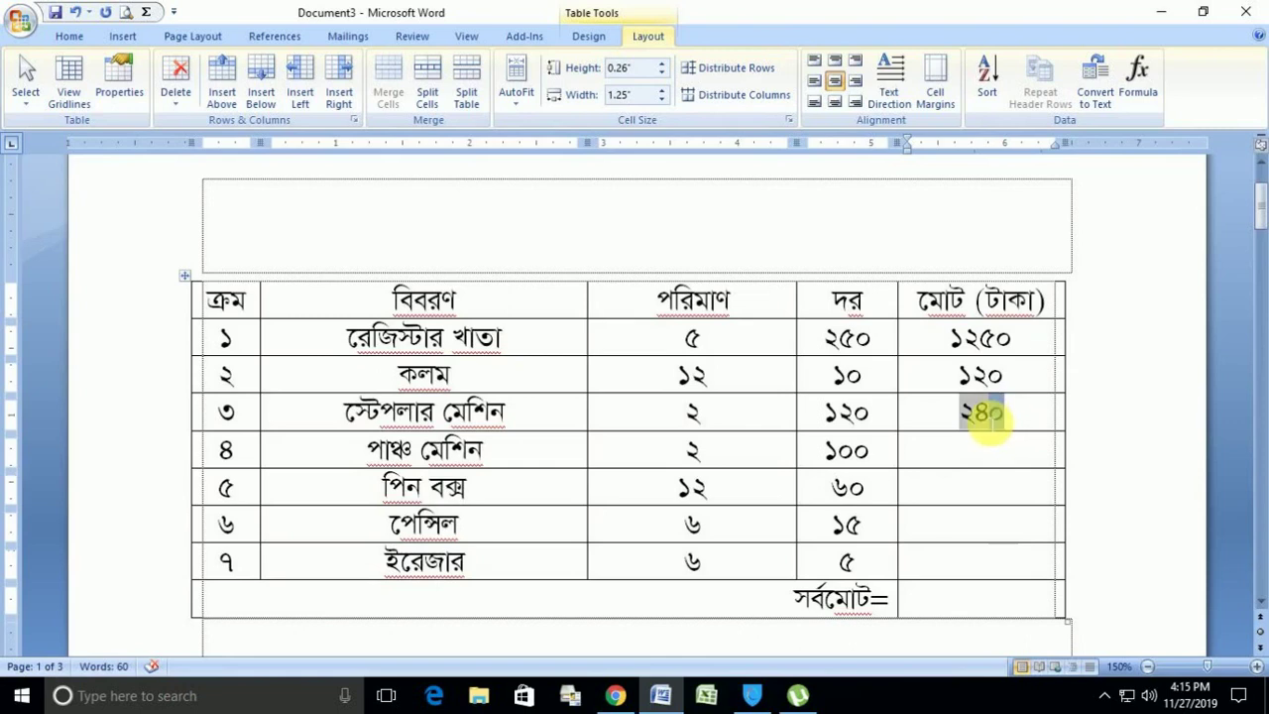
pyautogui.click(966, 455)
pyautogui.click(1138, 79)
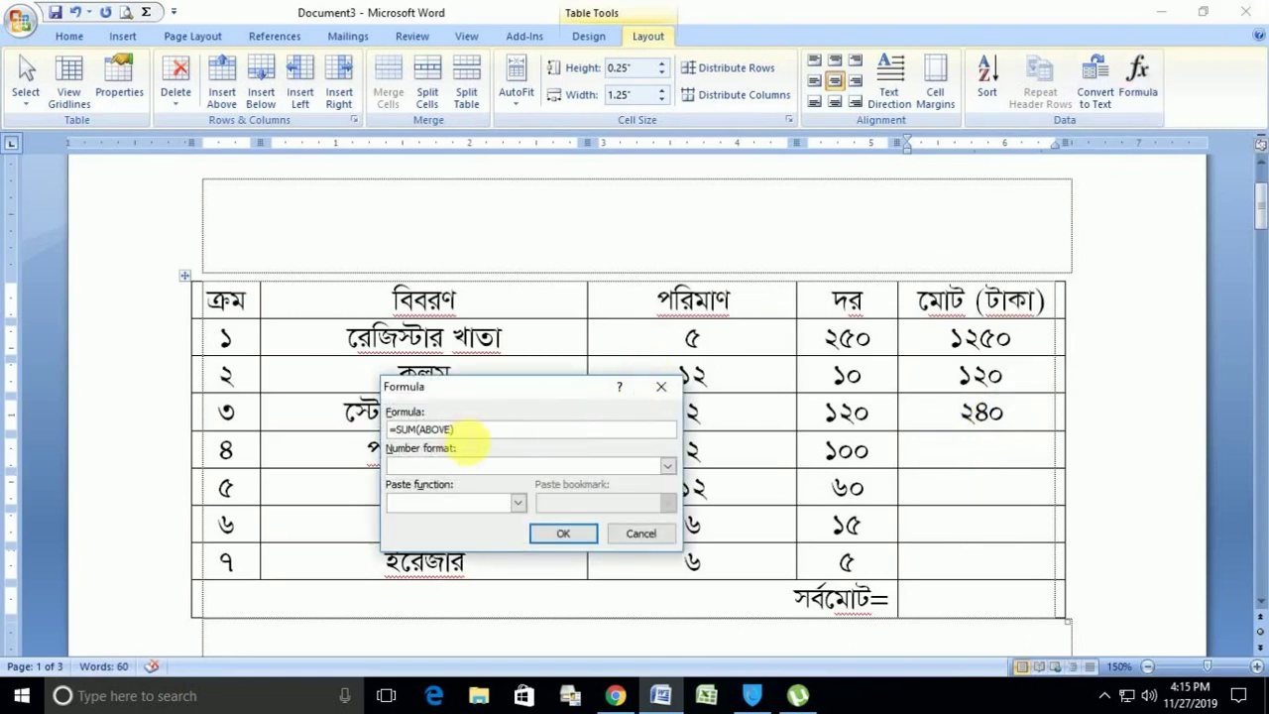
pyautogui.moveTo(456, 429); pyautogui.dragTo(395, 430)
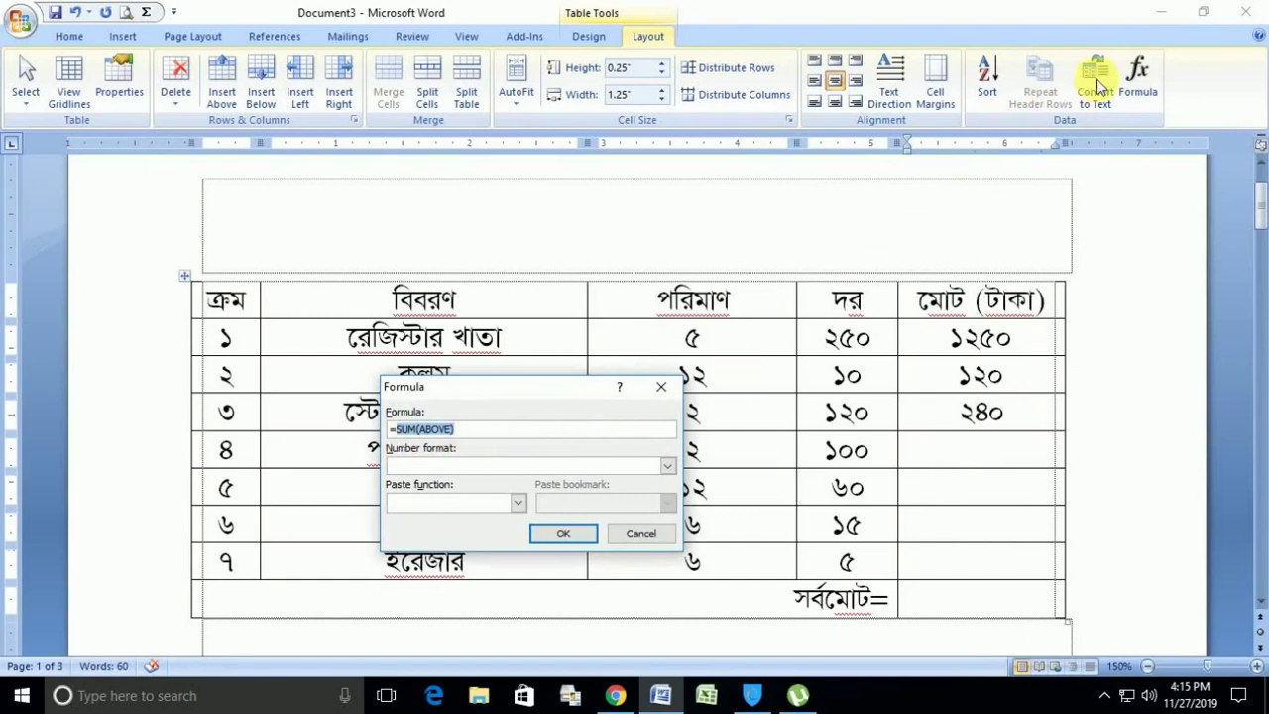
pyautogui.click(517, 502)
pyautogui.scroll(-4, 473, 550)
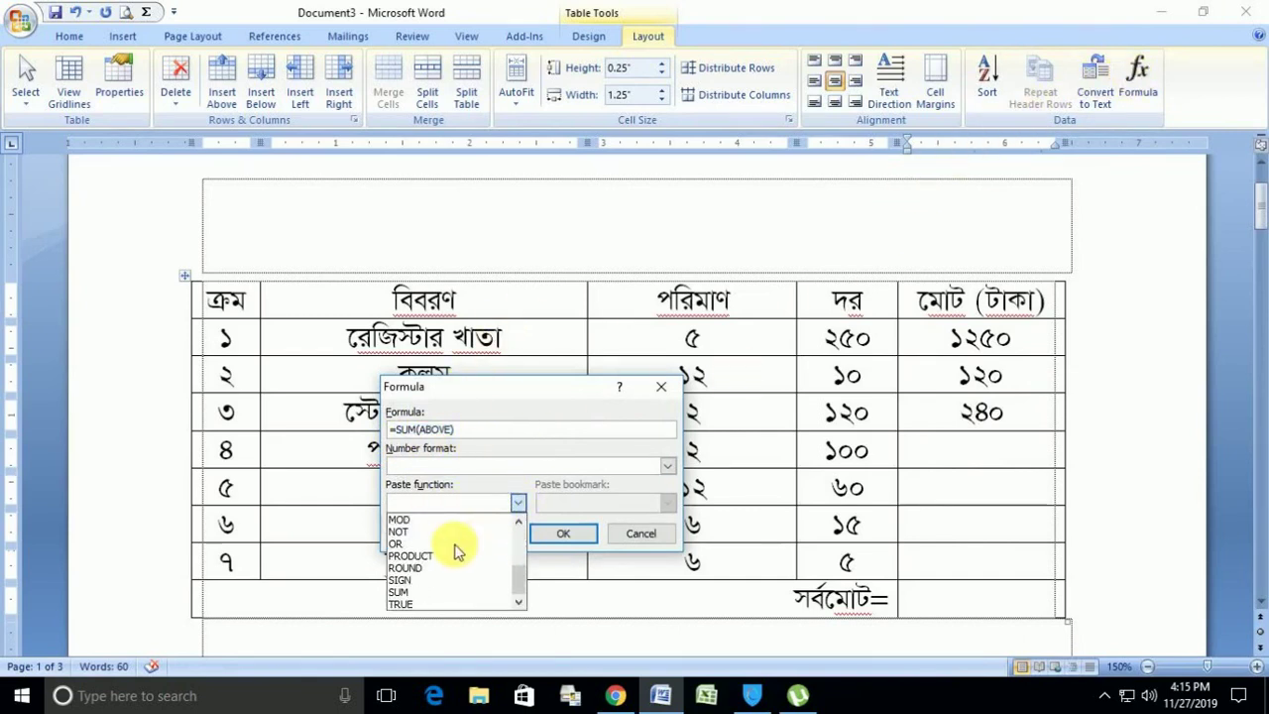
pyautogui.click(439, 557)
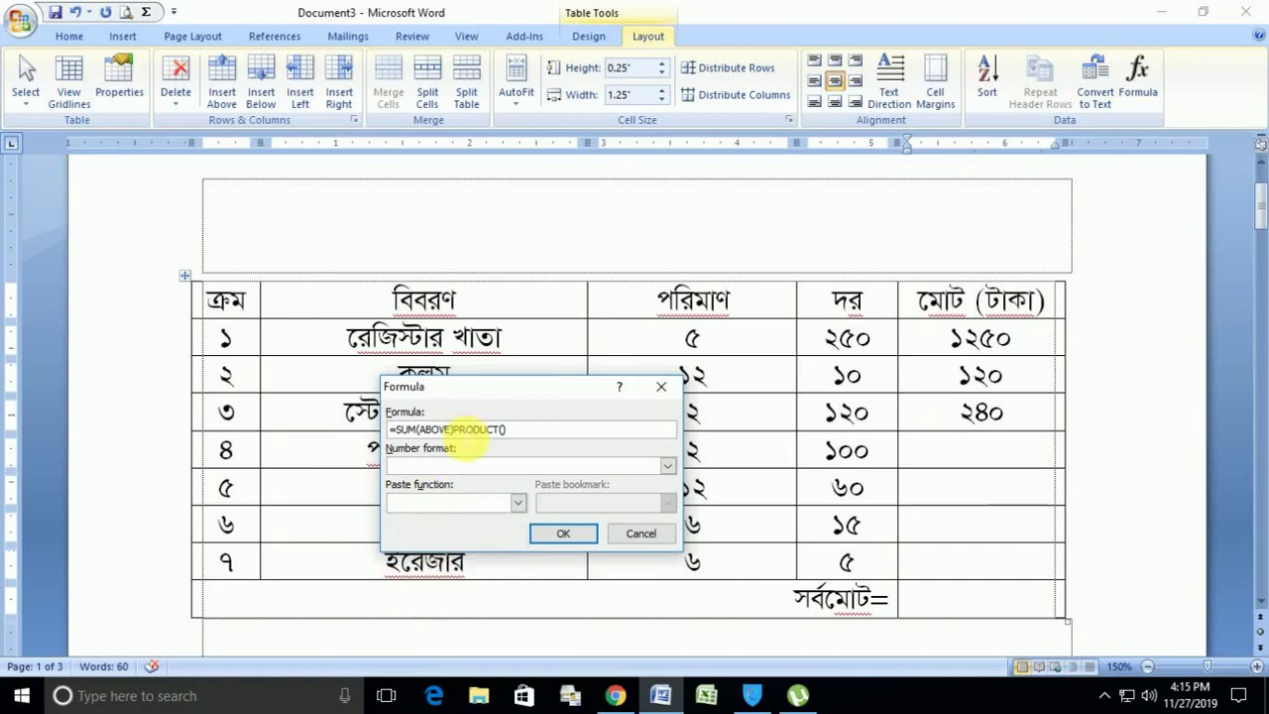
# Complete the formula as =PRODUCT(LEFT) so row 4's total shows ২০০.
pyautogui.press('BackSpace')
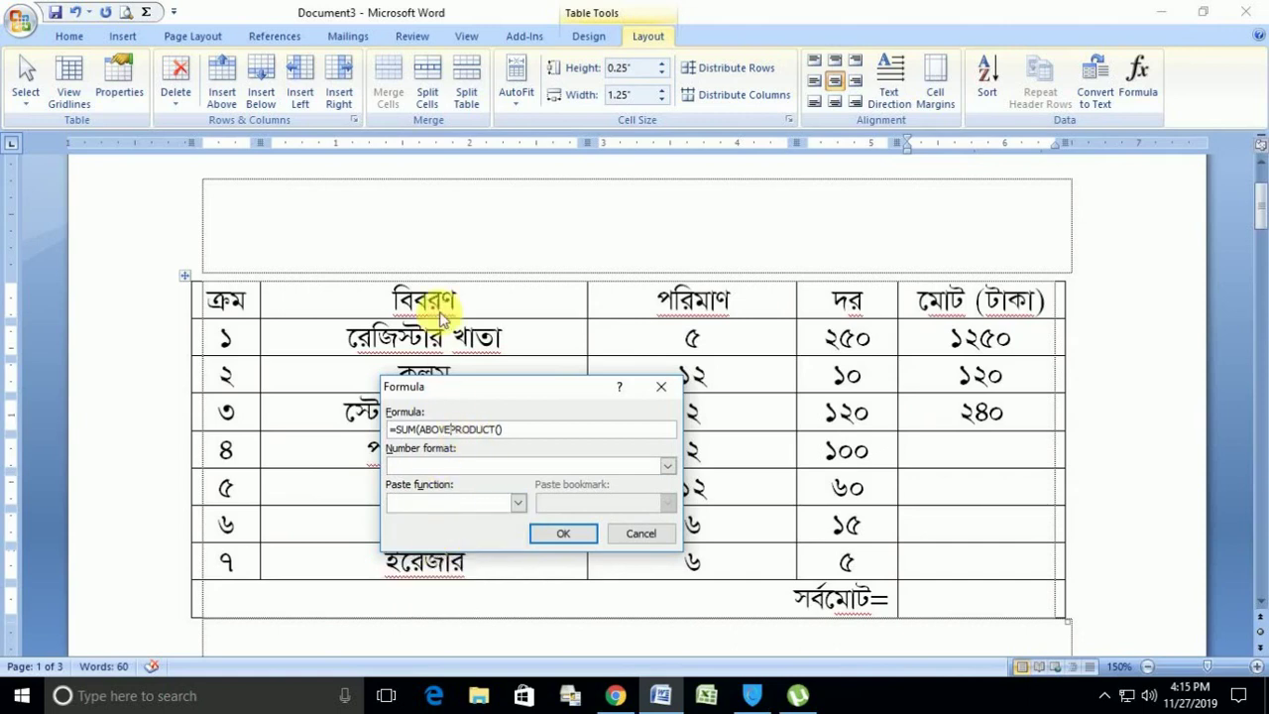
pyautogui.press('BackSpace')
pyautogui.press('BackSpace')
pyautogui.press('BackSpace')
pyautogui.press('BackSpace')
pyautogui.press('BackSpace')
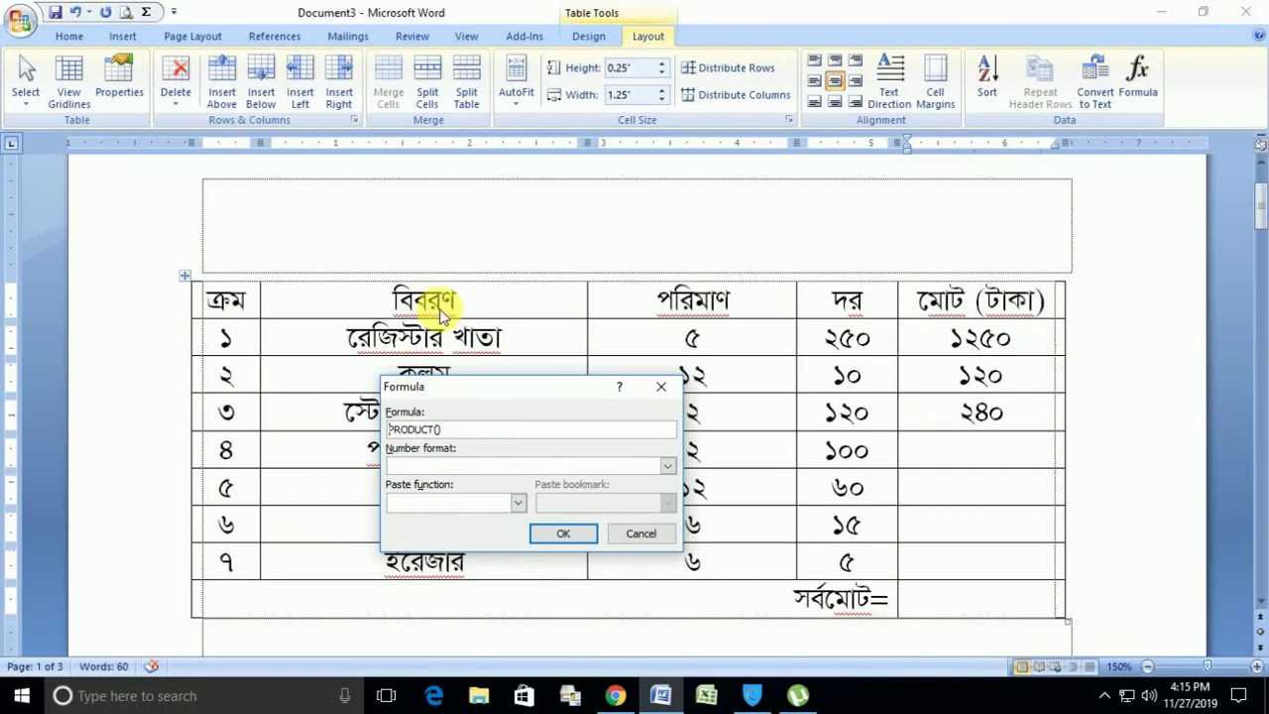
pyautogui.write('=')
pyautogui.click(444, 430)
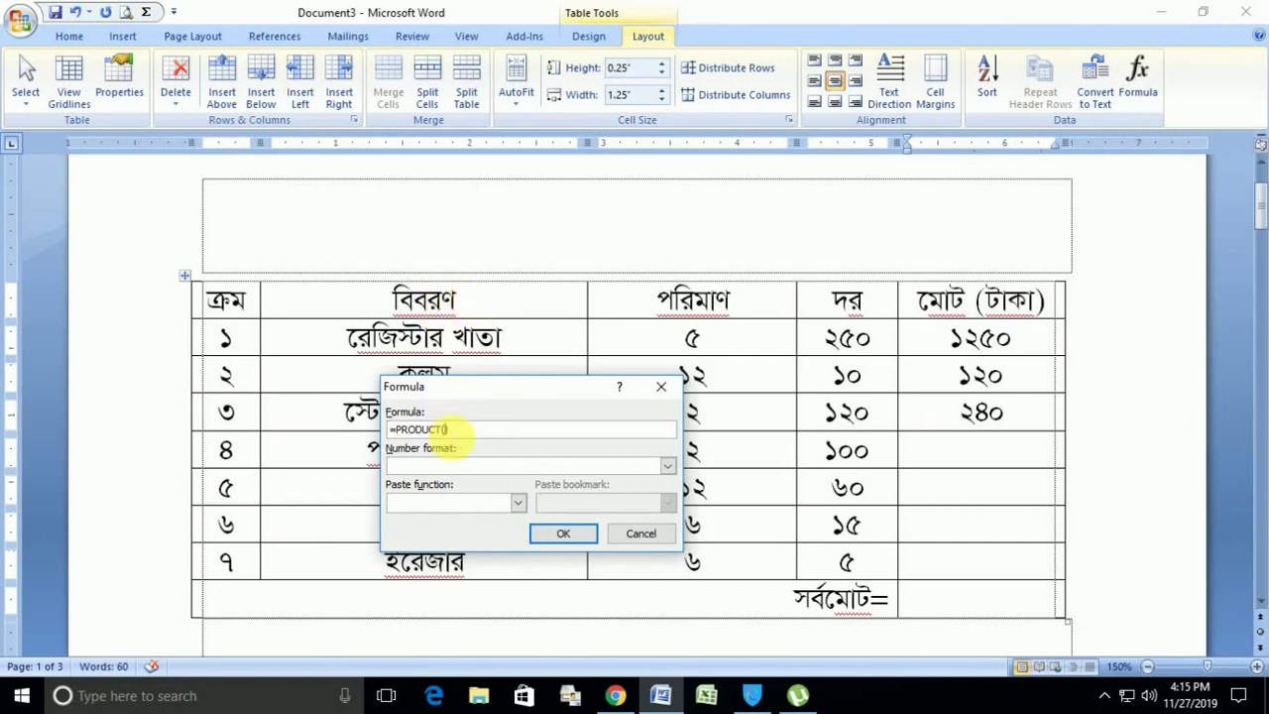
pyautogui.write('LEFT')
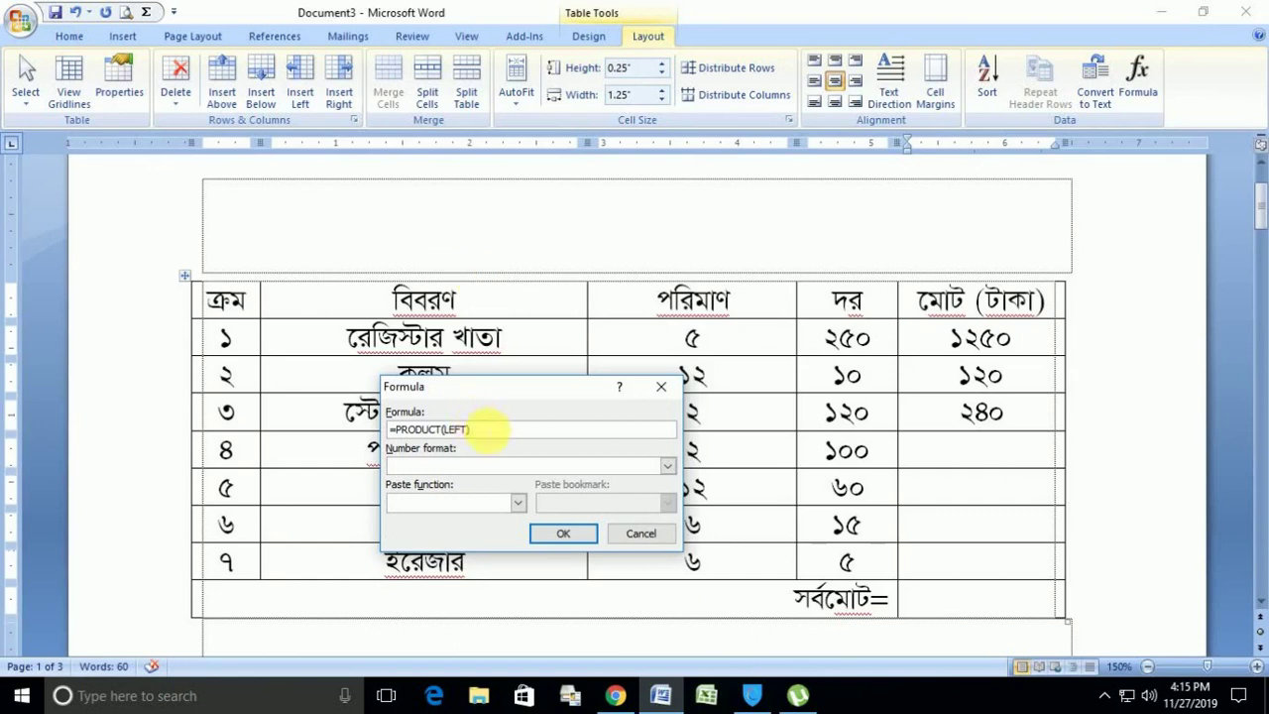
pyautogui.moveTo(472, 429); pyautogui.dragTo(391, 430)
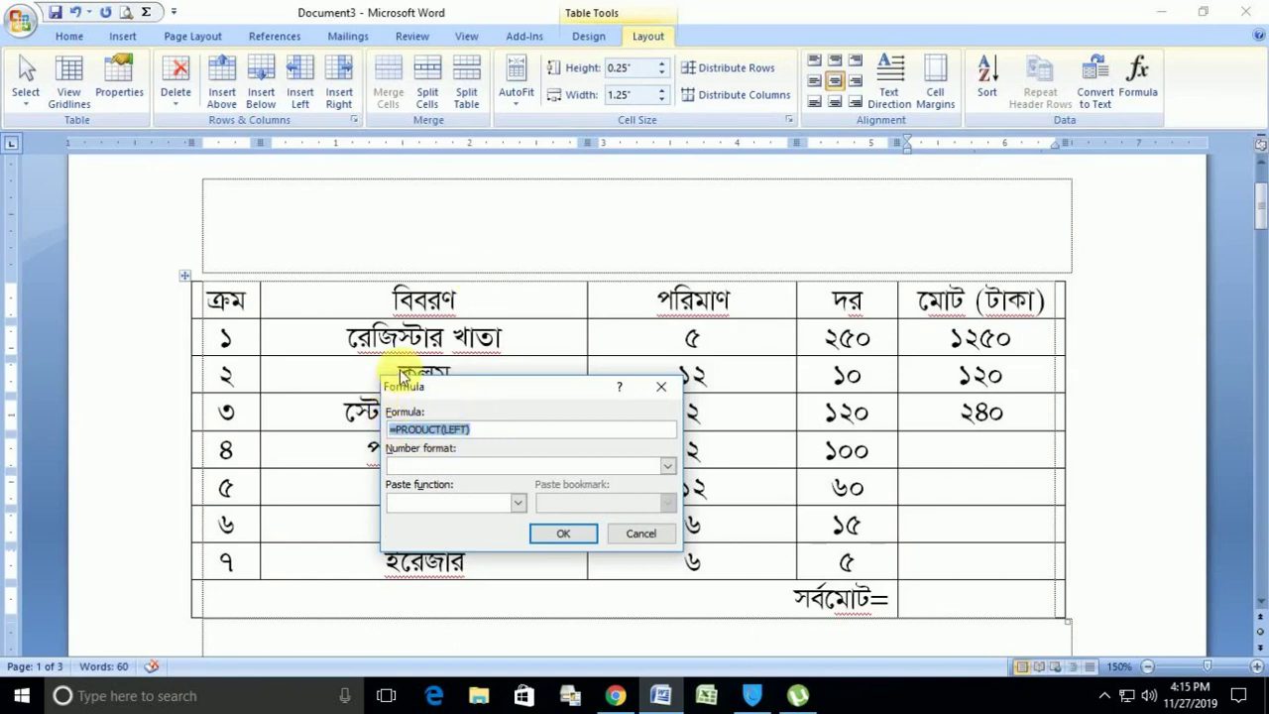
pyautogui.click(563, 533)
pyautogui.click(979, 488)
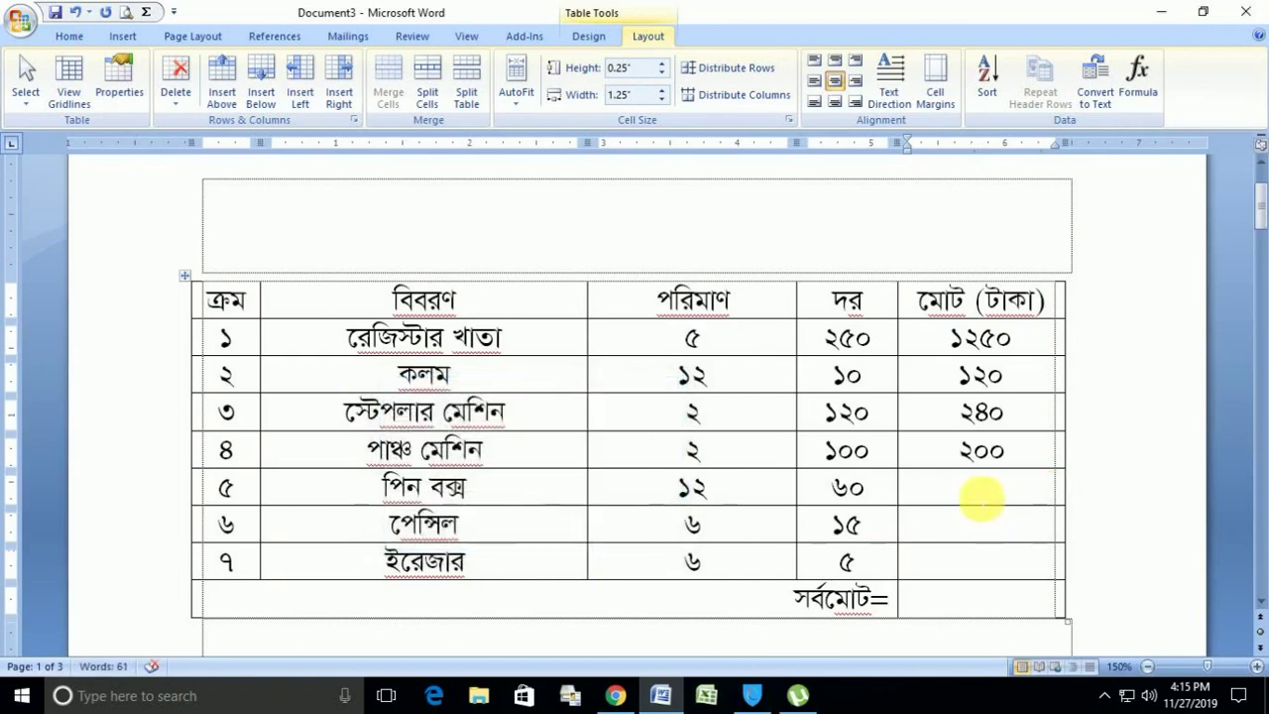
# Enter =PRODUCT(LEFT) in the totals of rows 5, 6 and 7, giving ৭২০, ৯০ and ৩০.
pyautogui.click(1138, 79)
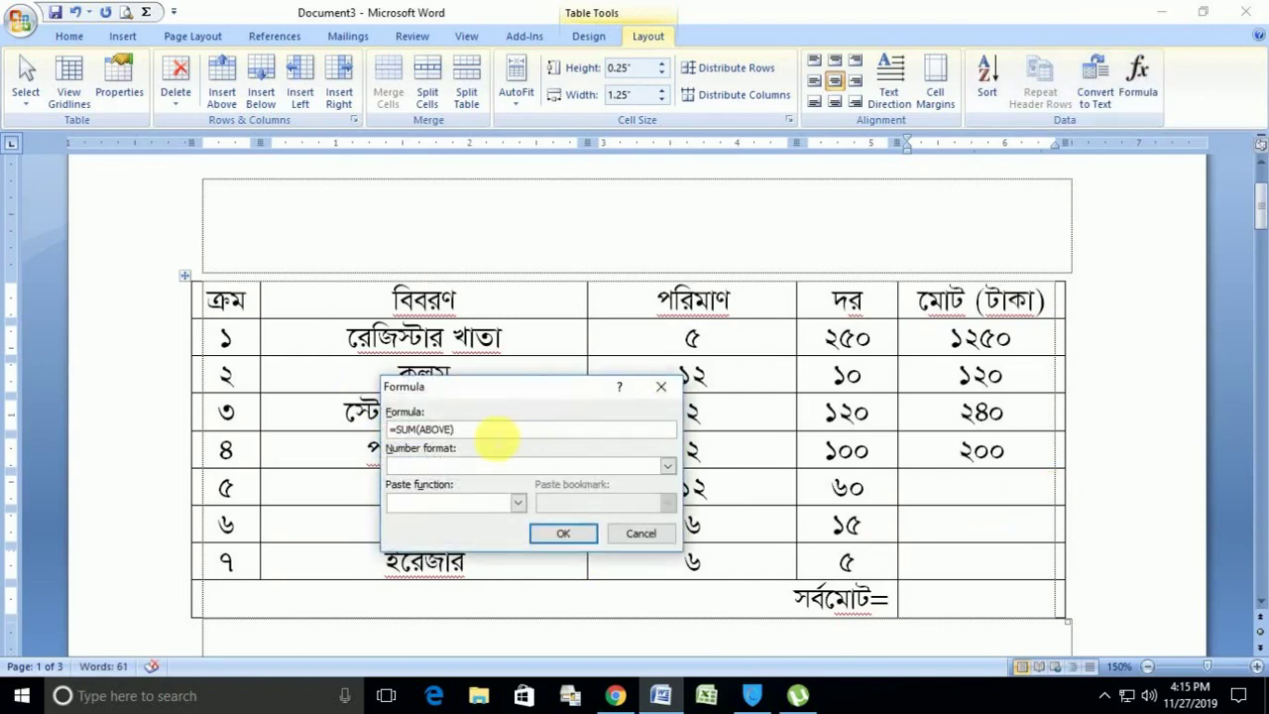
pyautogui.moveTo(455, 429); pyautogui.dragTo(369, 430)
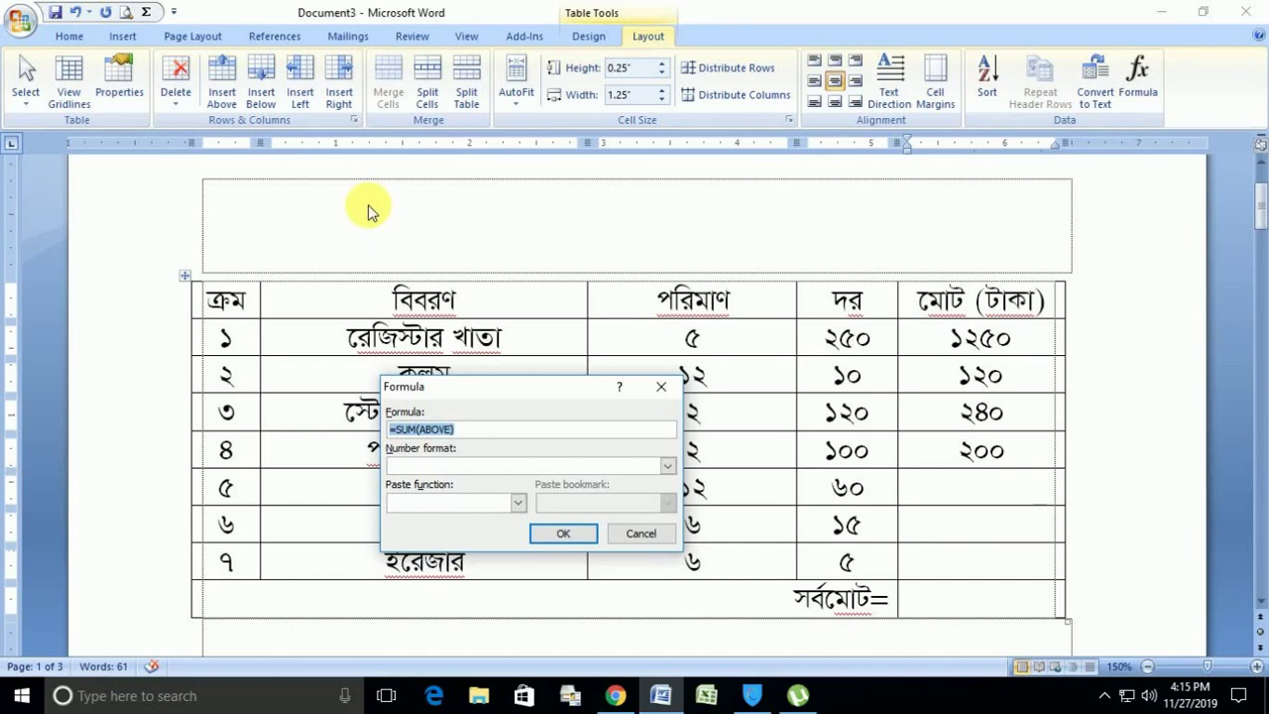
pyautogui.write('=PRODUCT(LEFT)')
pyautogui.press('Return')
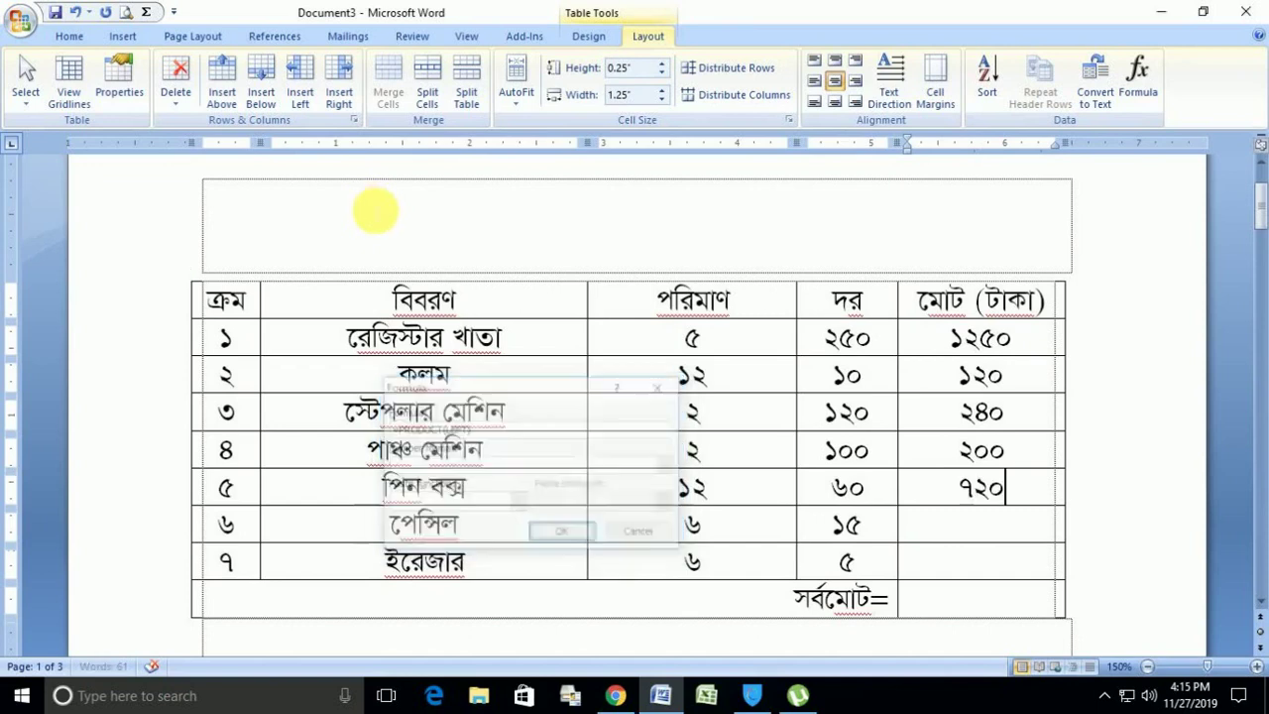
pyautogui.click(999, 538)
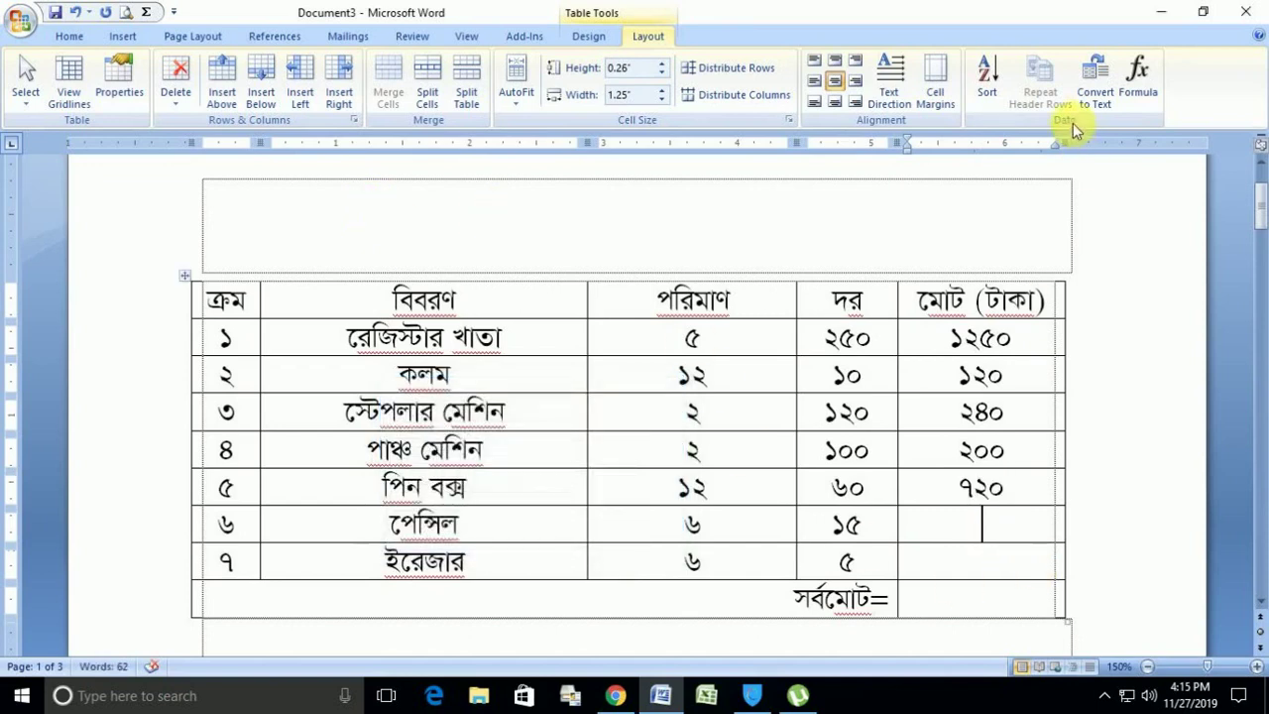
pyautogui.click(1137, 79)
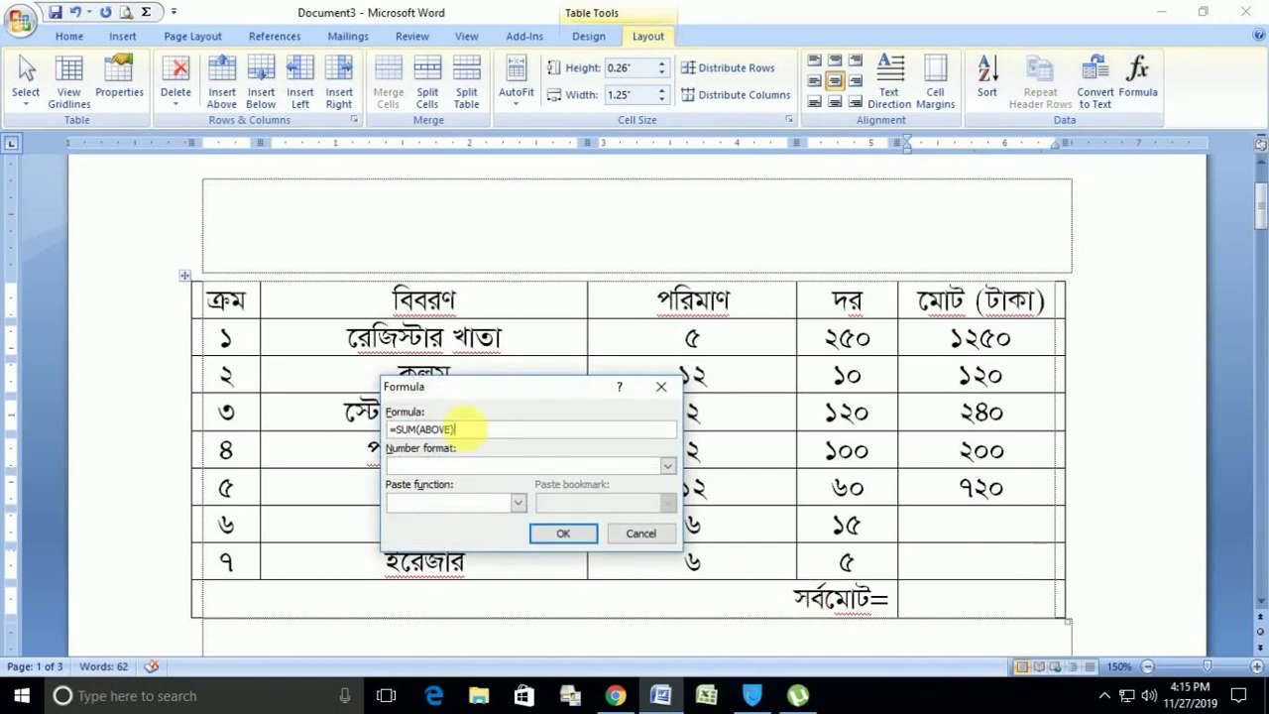
pyautogui.moveTo(466, 429); pyautogui.dragTo(375, 438)
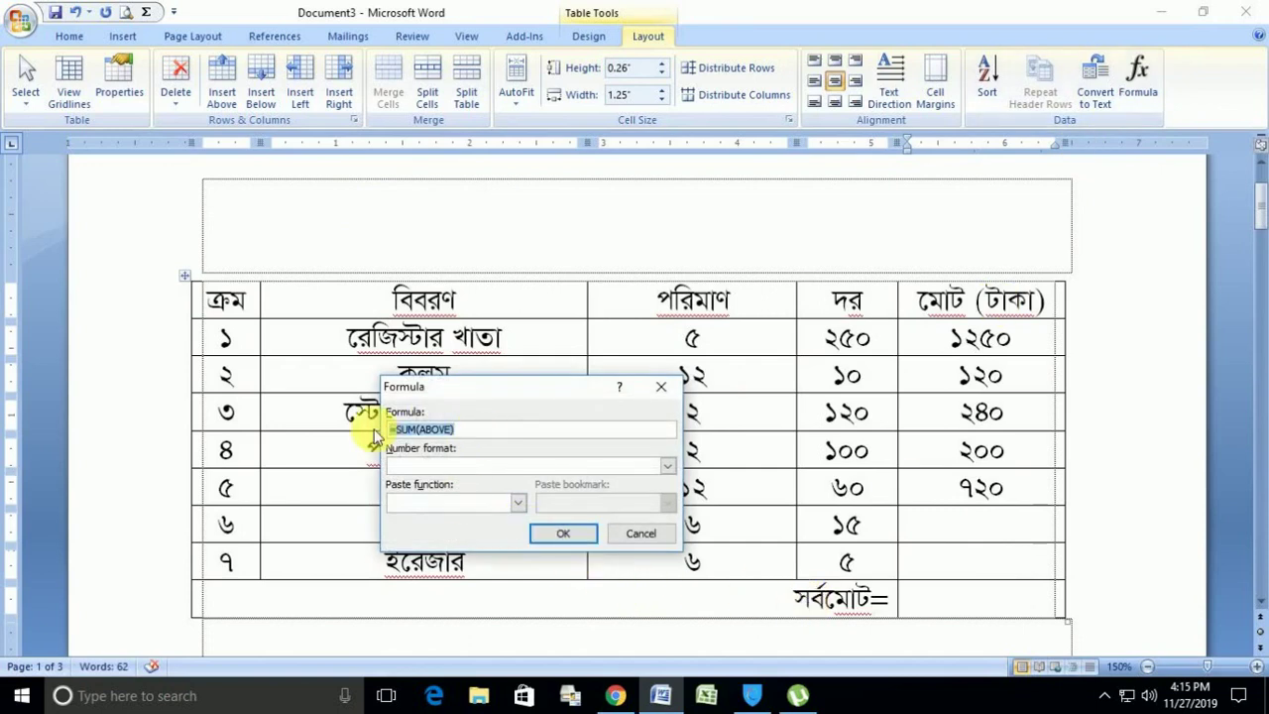
pyautogui.write('=PRODUCT(LEFT)')
pyautogui.click(561, 534)
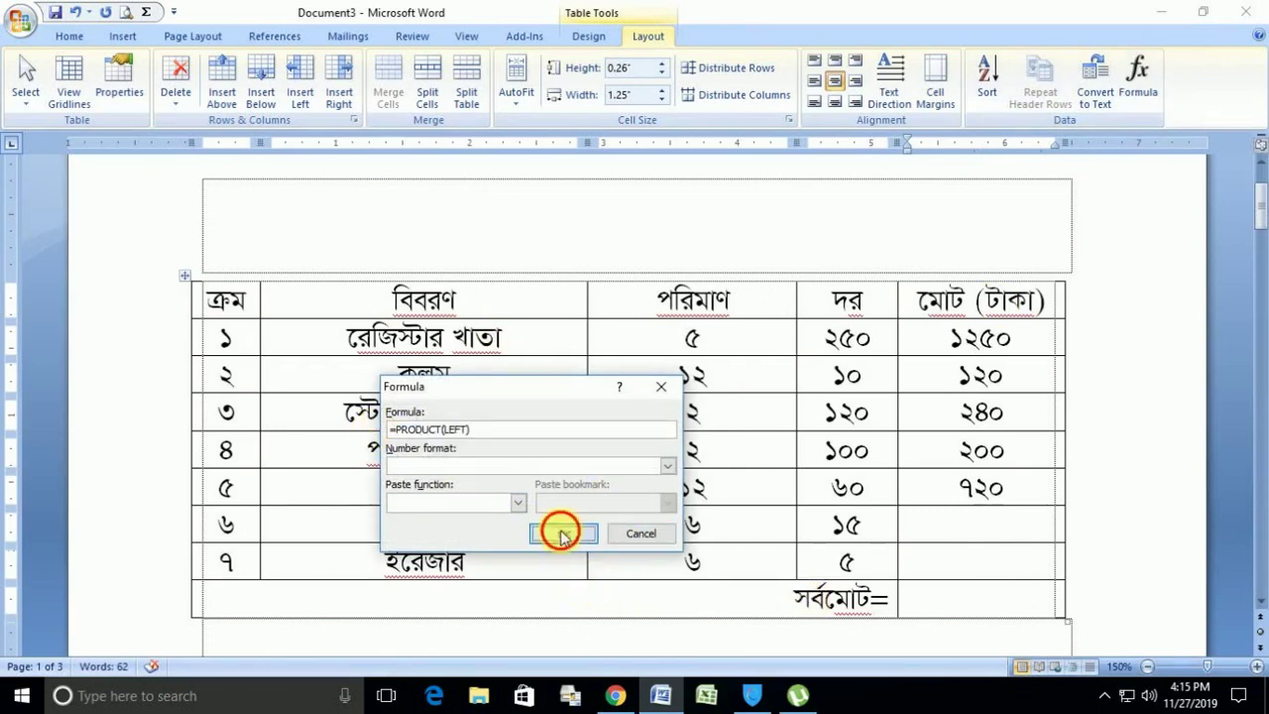
pyautogui.click(977, 566)
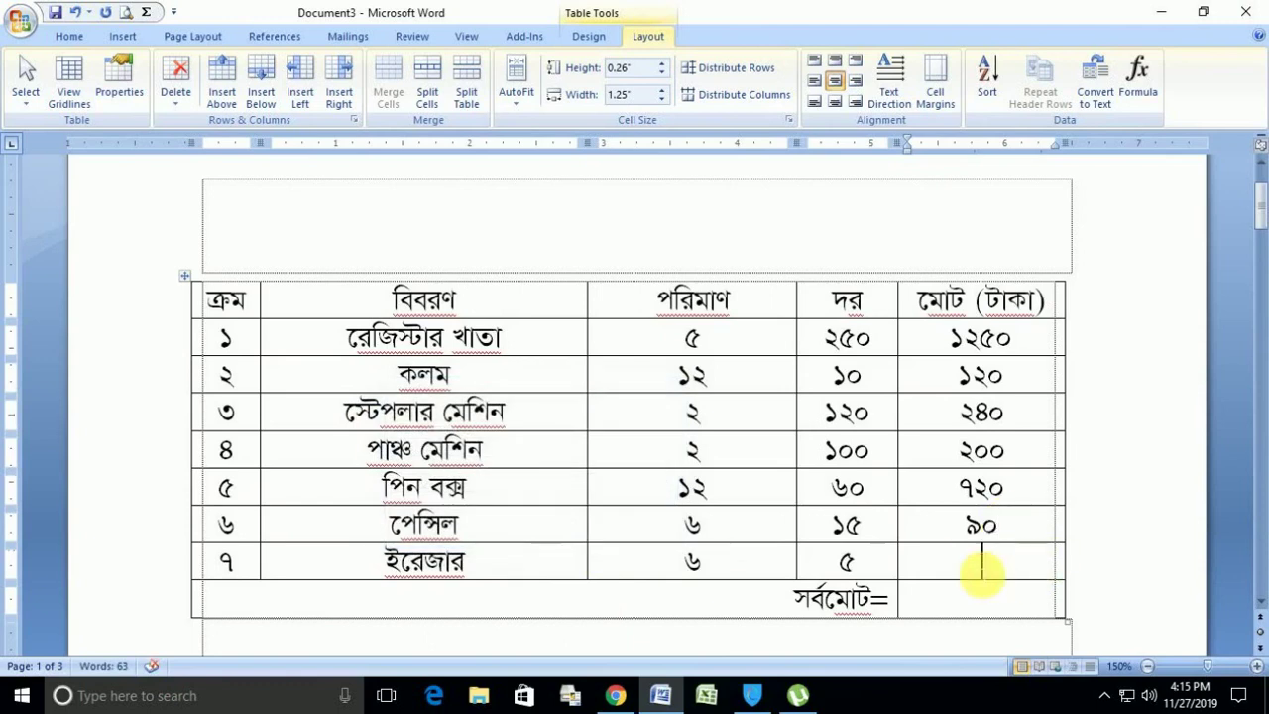
pyautogui.click(1140, 80)
pyautogui.moveTo(466, 430); pyautogui.dragTo(377, 441)
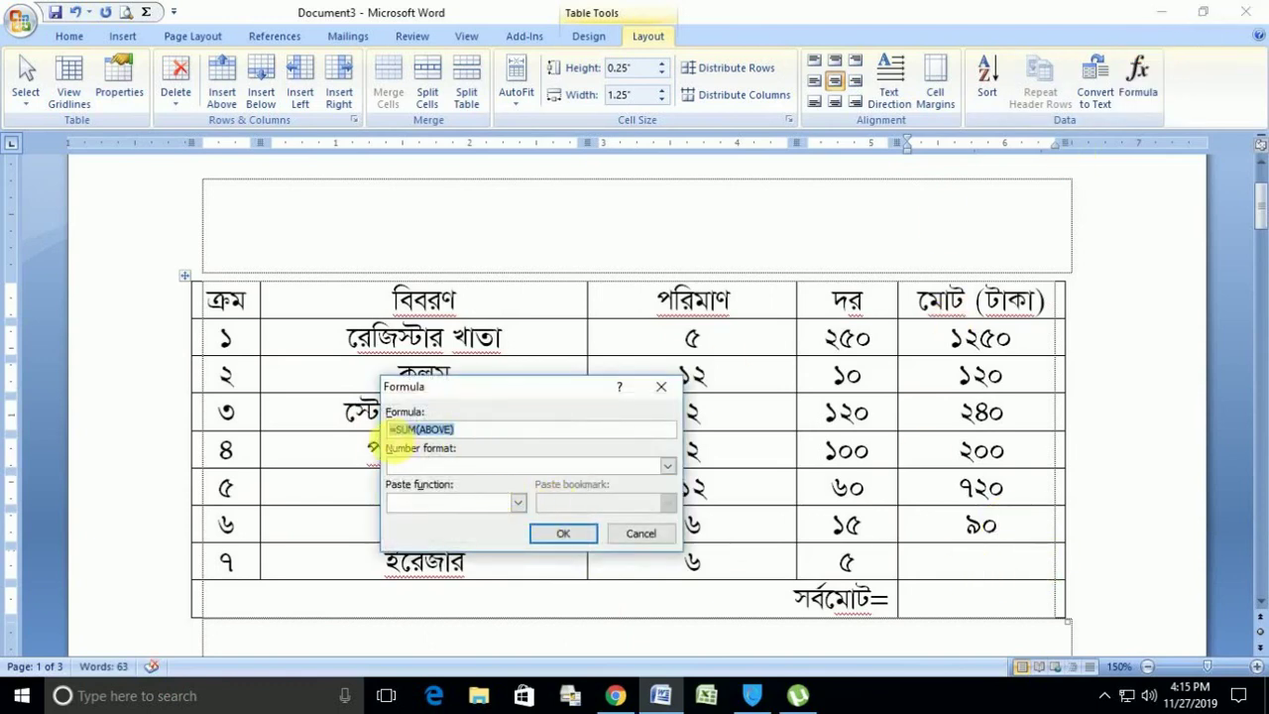
pyautogui.write('=PRODUCT(LEFT)')
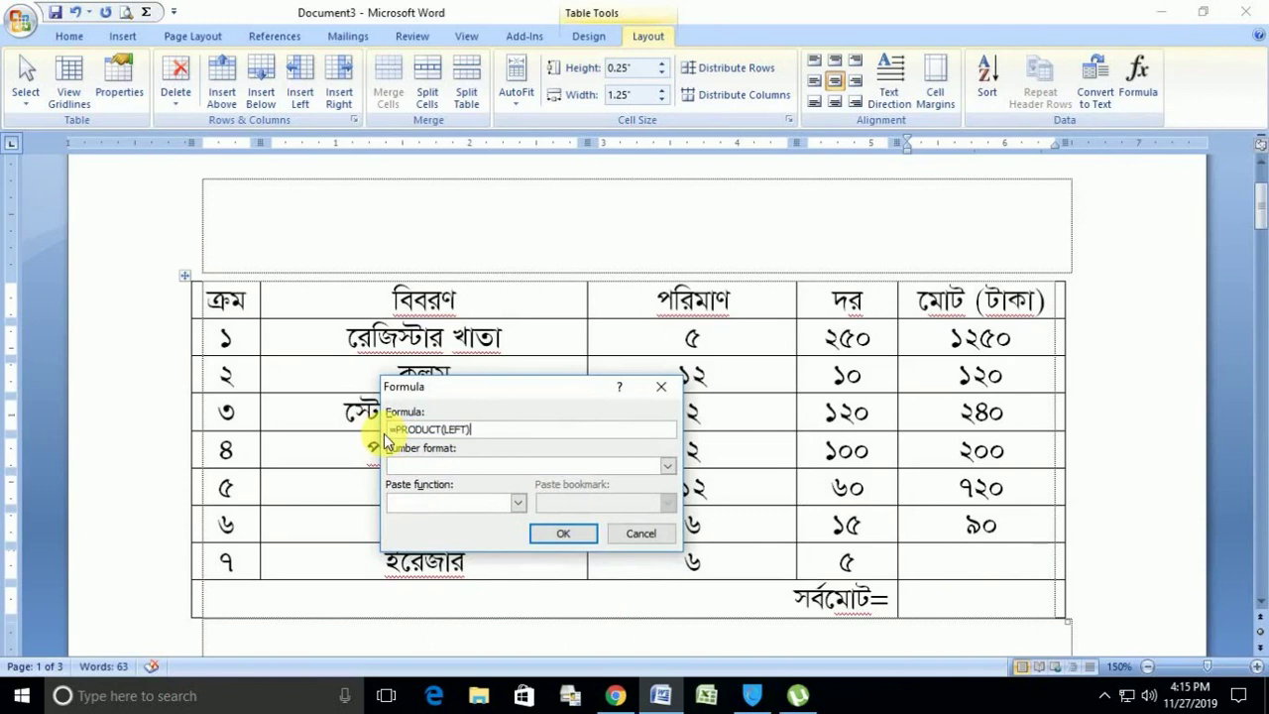
pyautogui.click(546, 537)
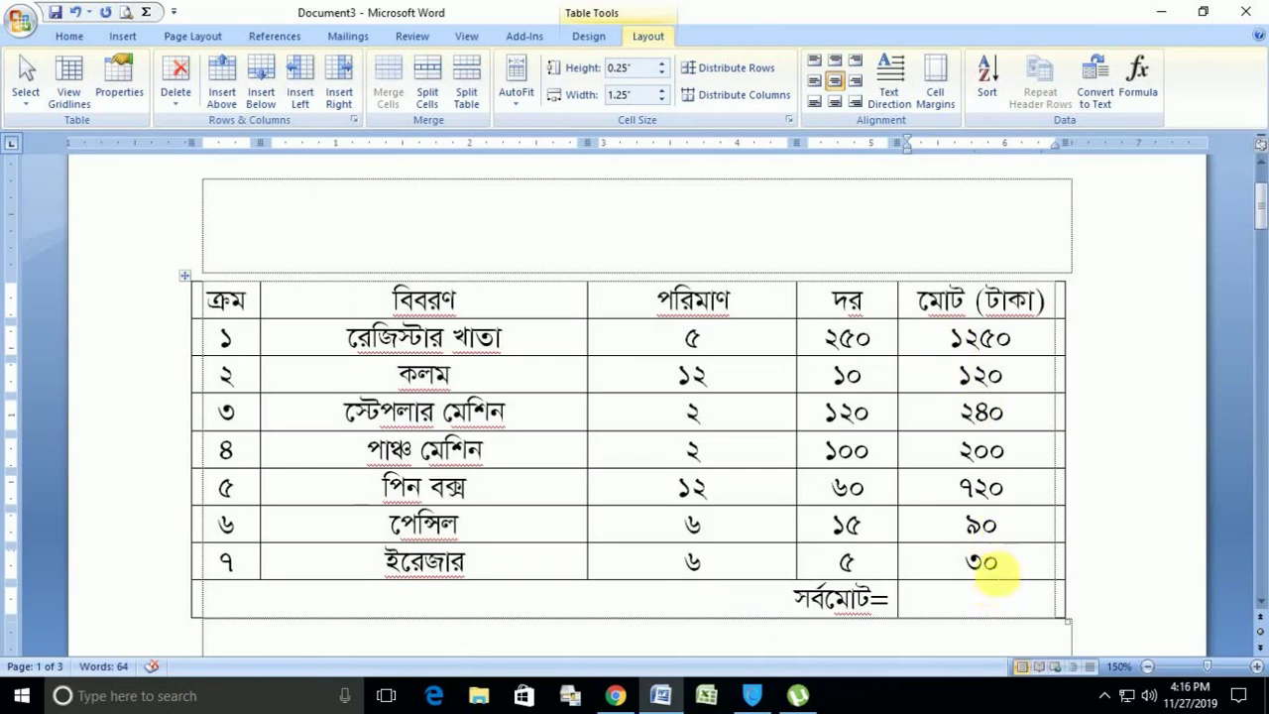
# Sum the item totals with =SUM(ABOVE) to show ২৬৫০ in the সর্বমোট cell.
pyautogui.moveTo(956, 337); pyautogui.dragTo(986, 561)
pyautogui.click(986, 604)
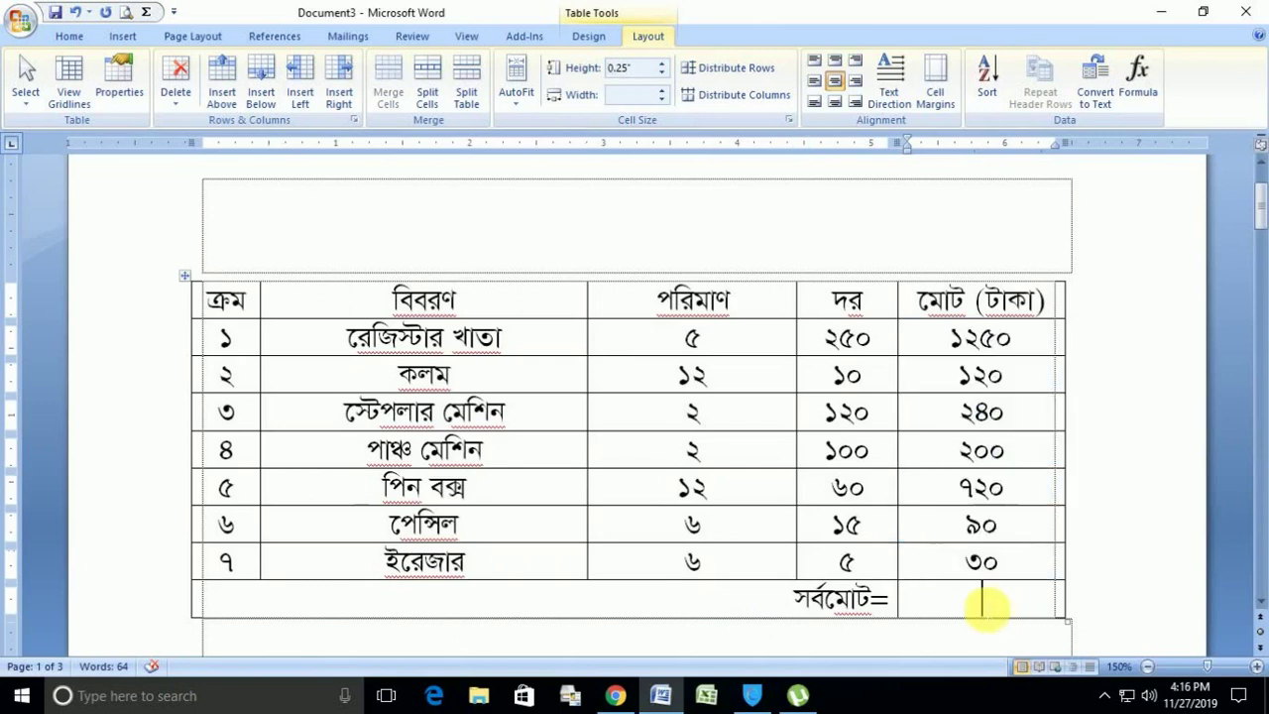
pyautogui.click(1135, 79)
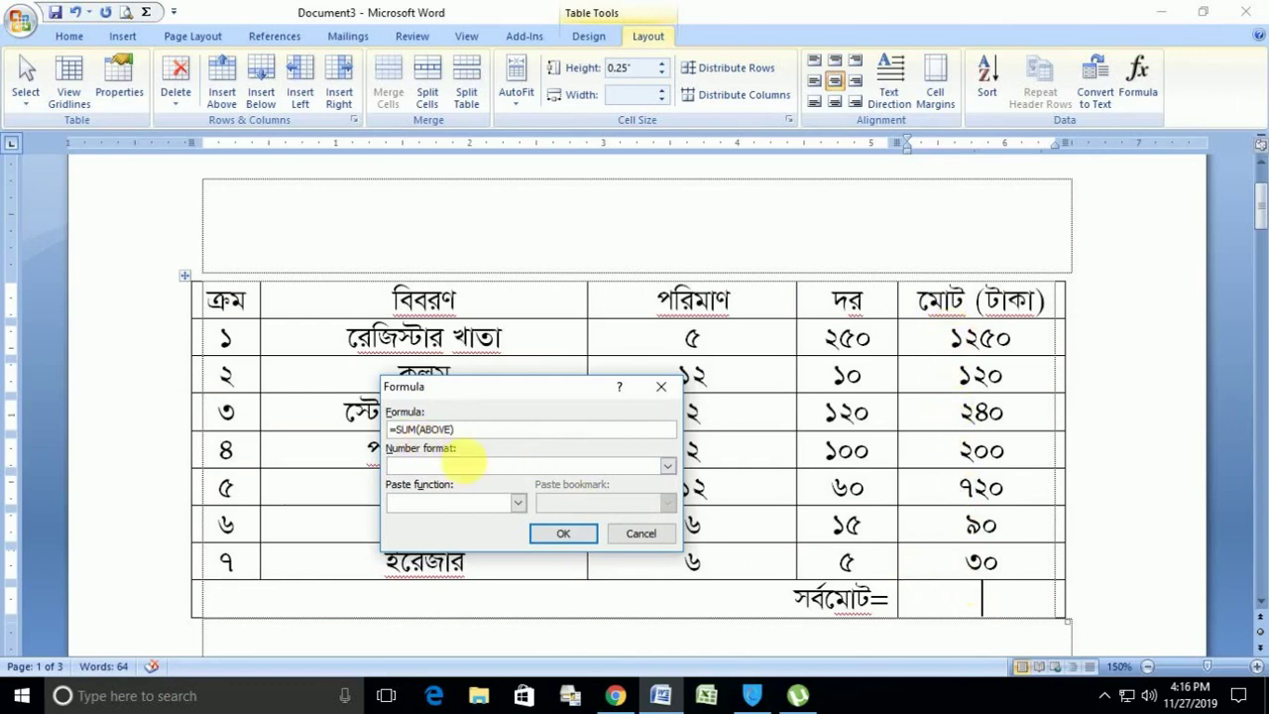
pyautogui.click(560, 535)
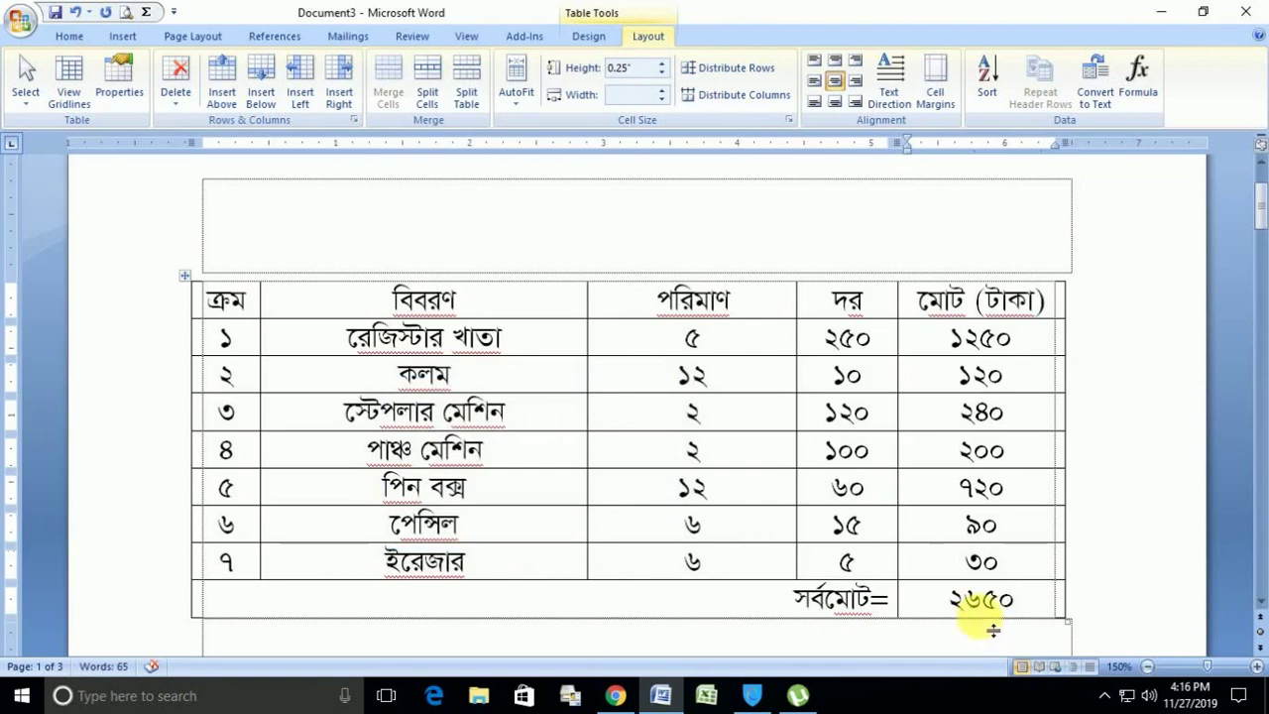
pyautogui.scroll(-6, 985, 476)
# Replace the typed অবশিষ্ট value with the formula =3000-2650, showing ৩৫০.
pyautogui.scroll(1, 976, 466)
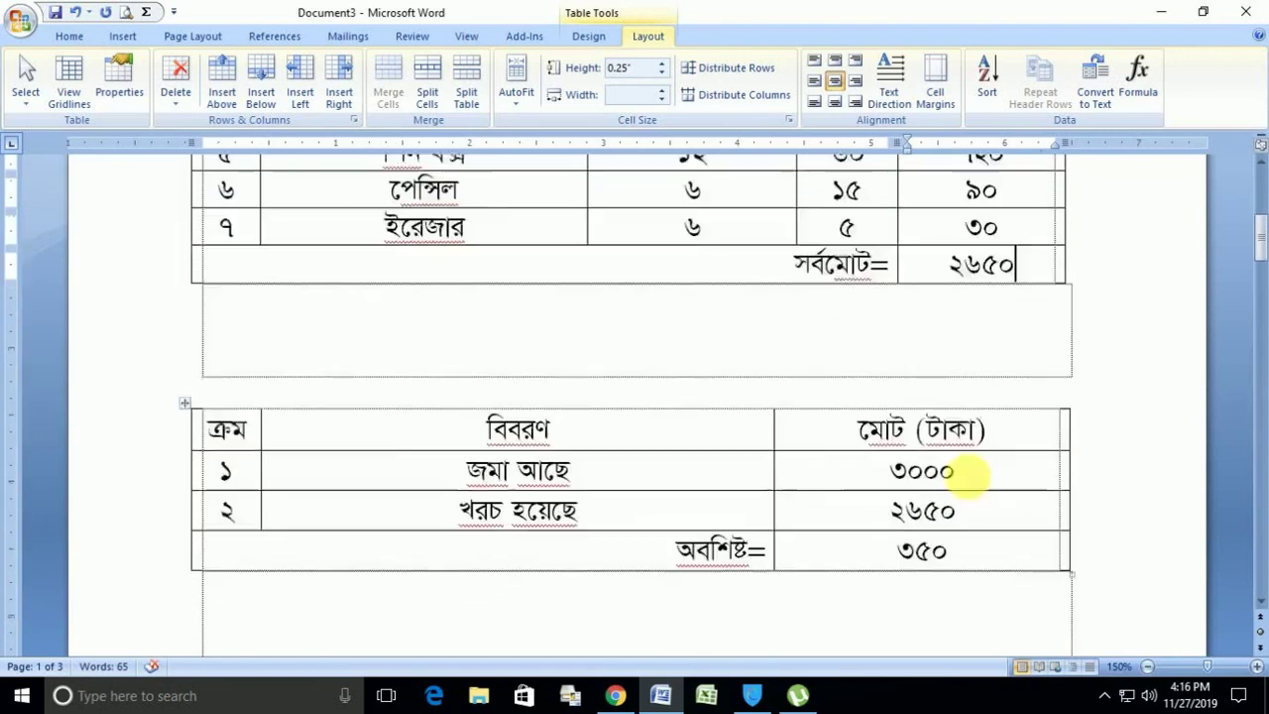
pyautogui.scroll(3, 782, 458)
pyautogui.scroll(-5, 782, 453)
pyautogui.moveTo(949, 418); pyautogui.dragTo(902, 421)
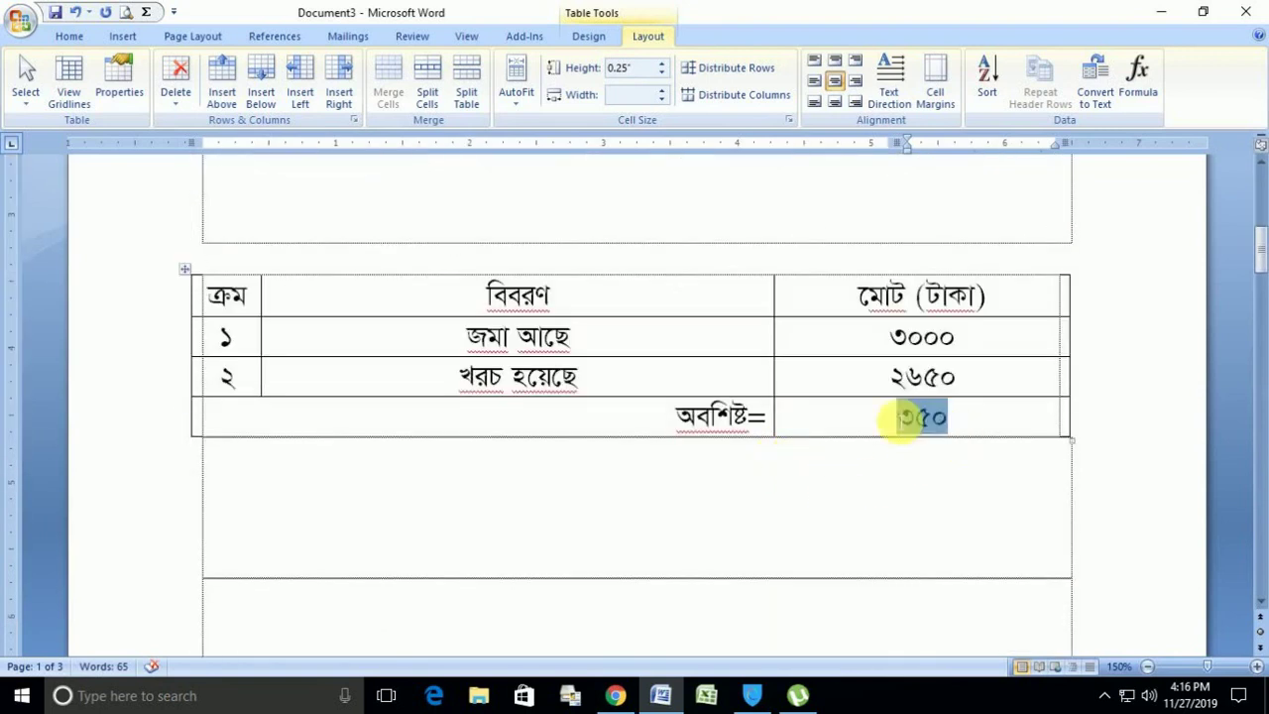
pyautogui.press('Delete')
pyautogui.scroll(4, 889, 418)
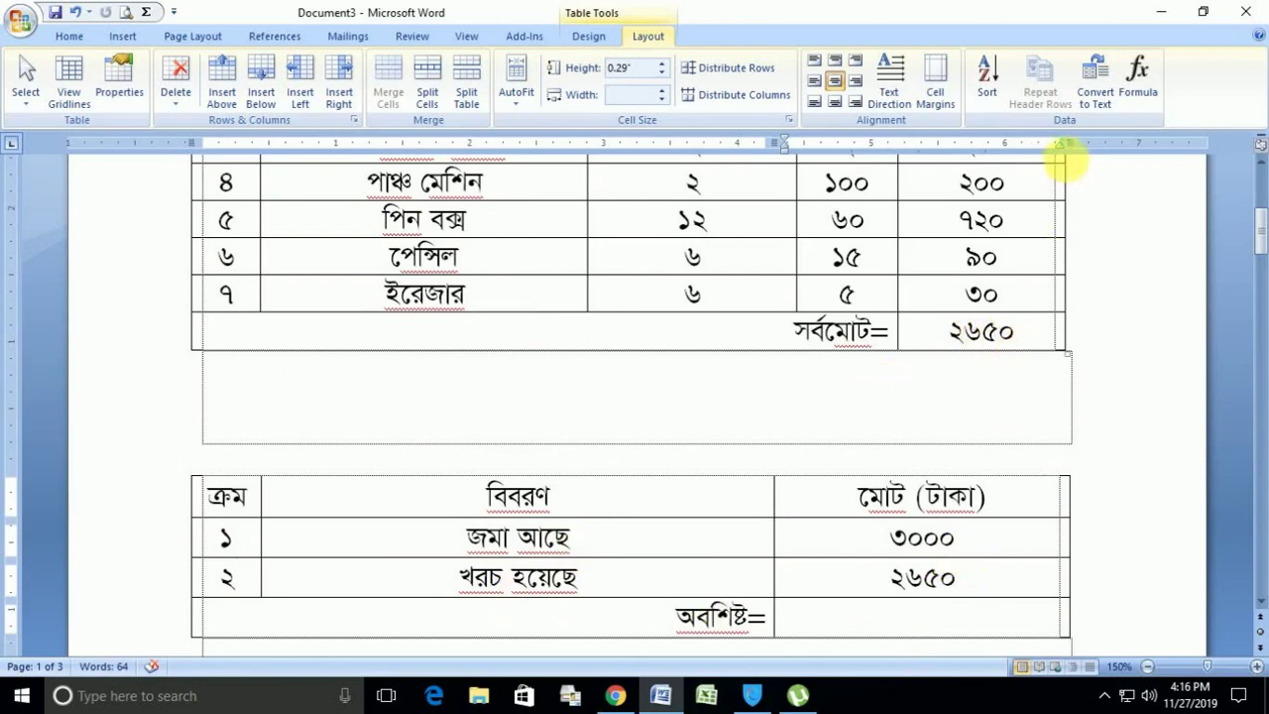
pyautogui.click(1138, 79)
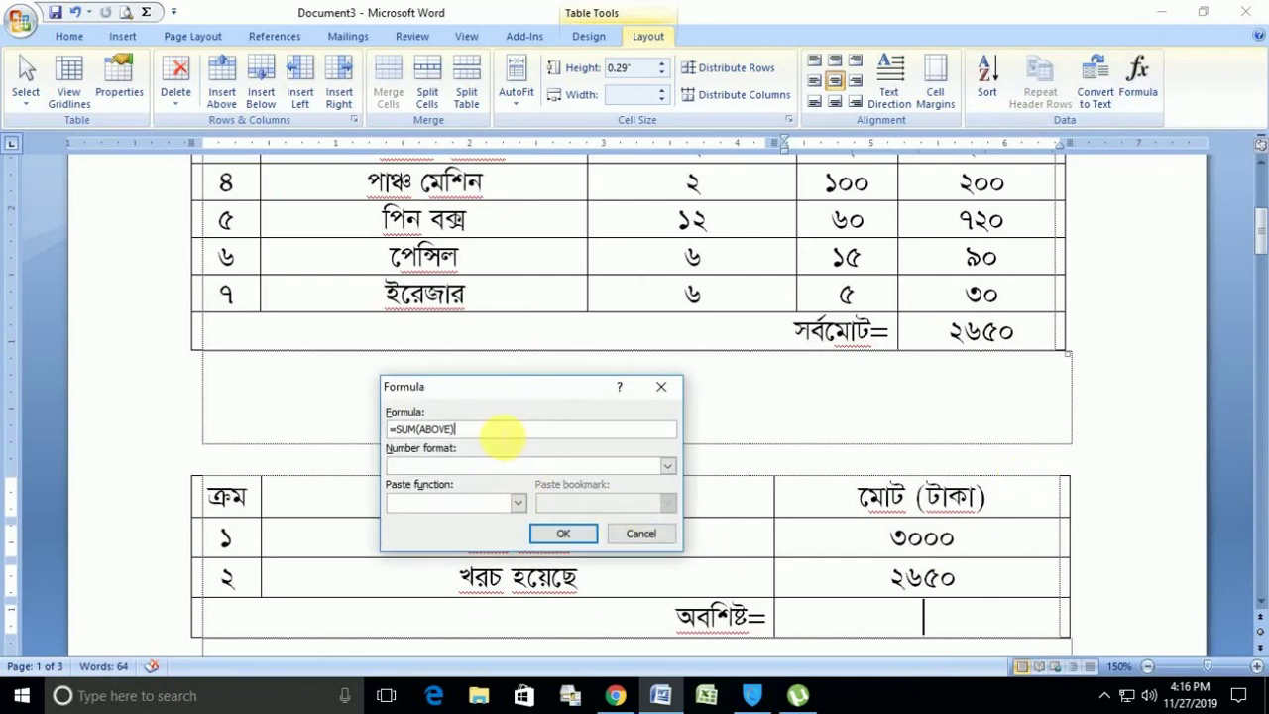
pyautogui.moveTo(504, 433); pyautogui.dragTo(404, 440)
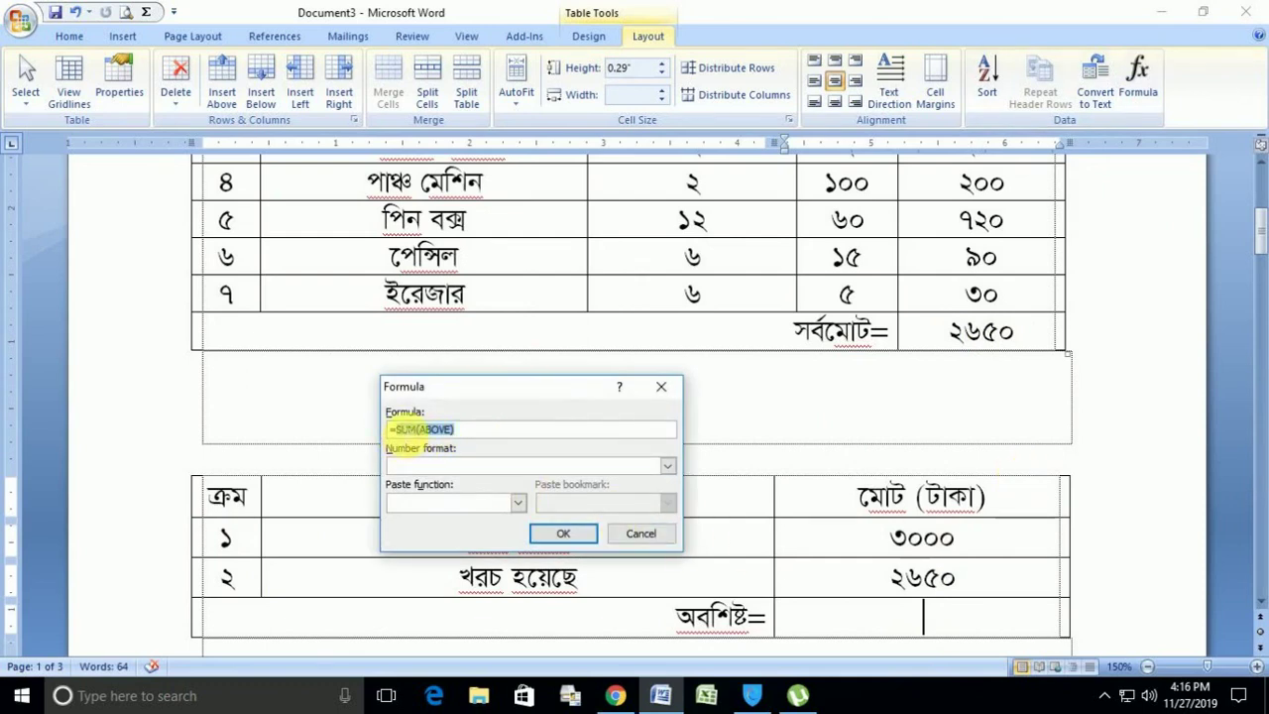
pyautogui.press('BackSpace')
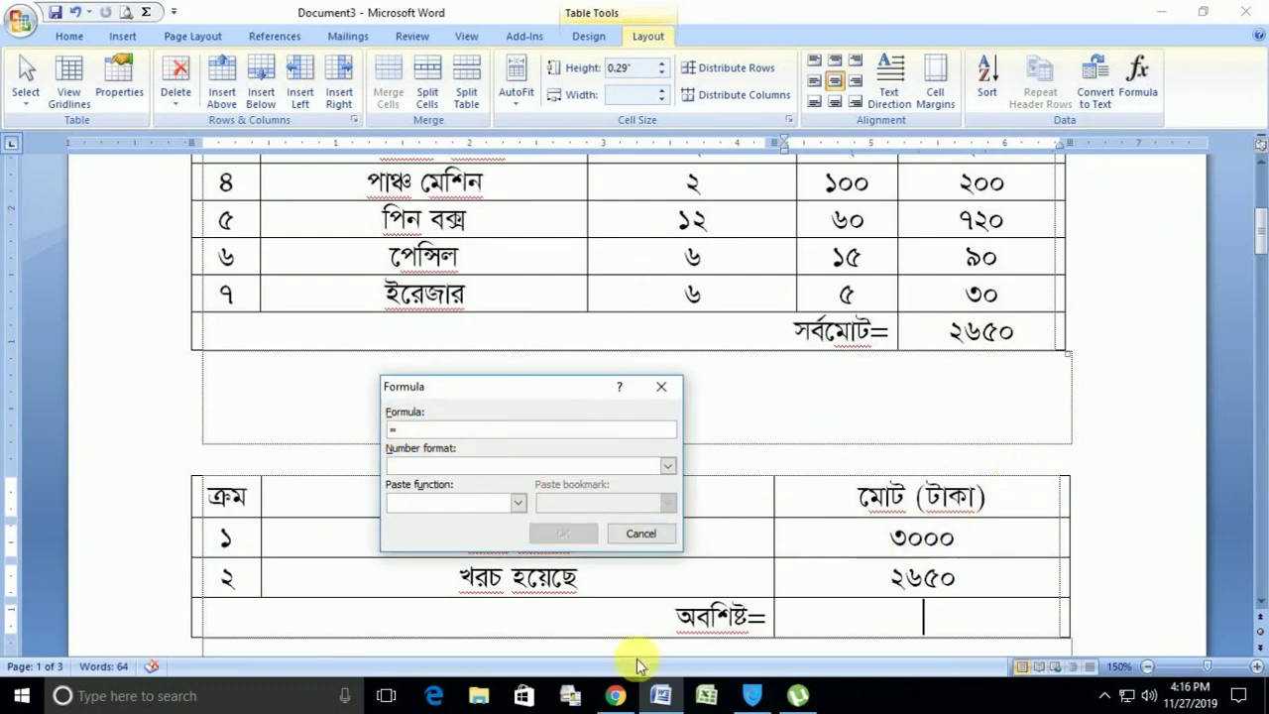
pyautogui.write('3000')
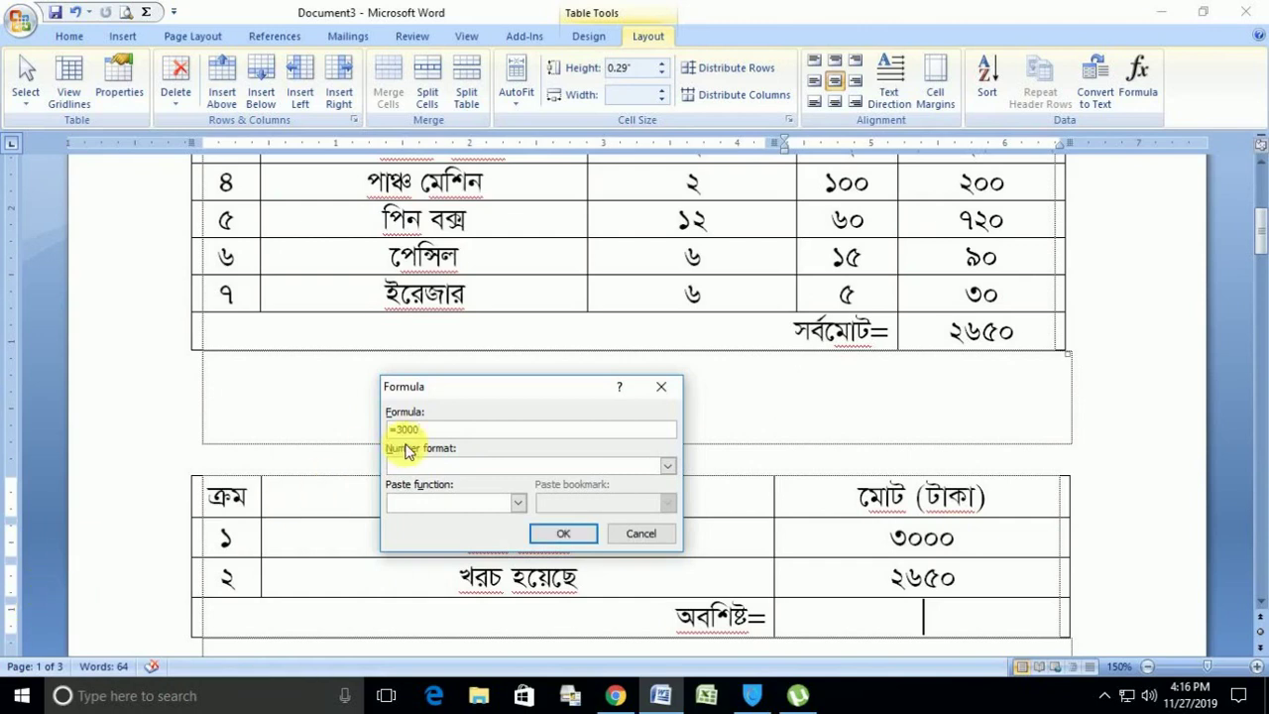
pyautogui.write('-')
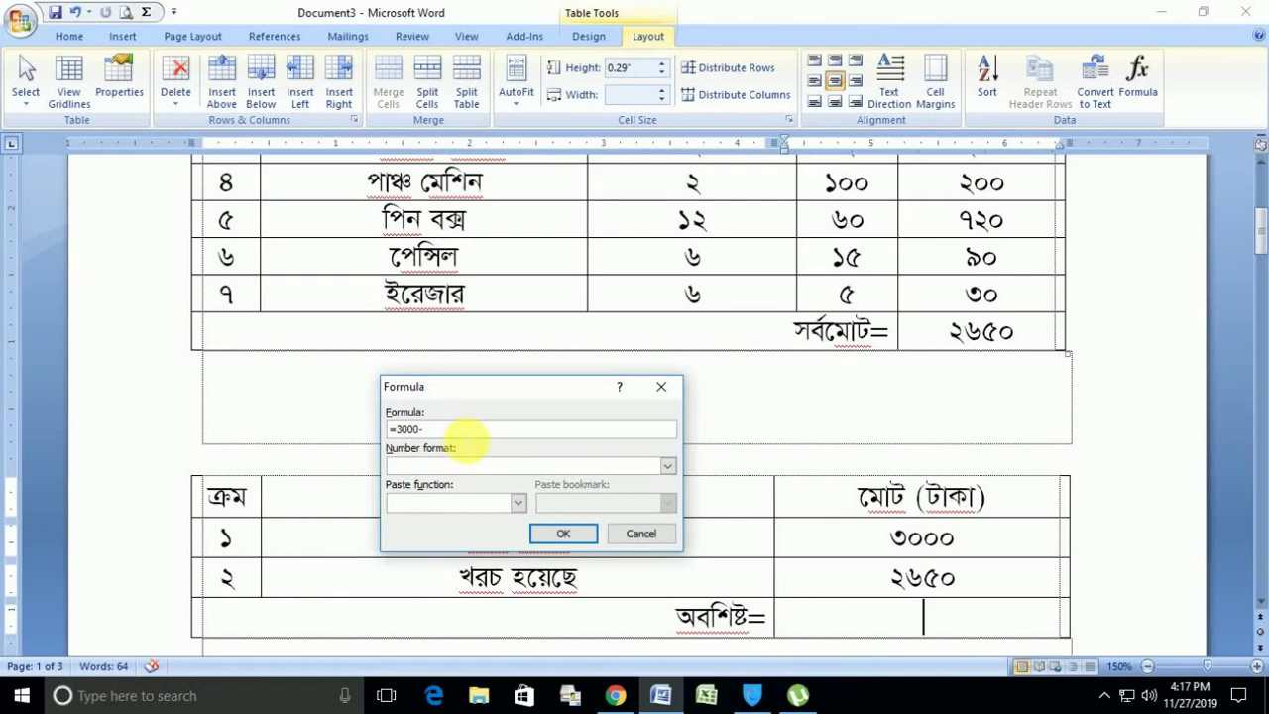
pyautogui.write('26')
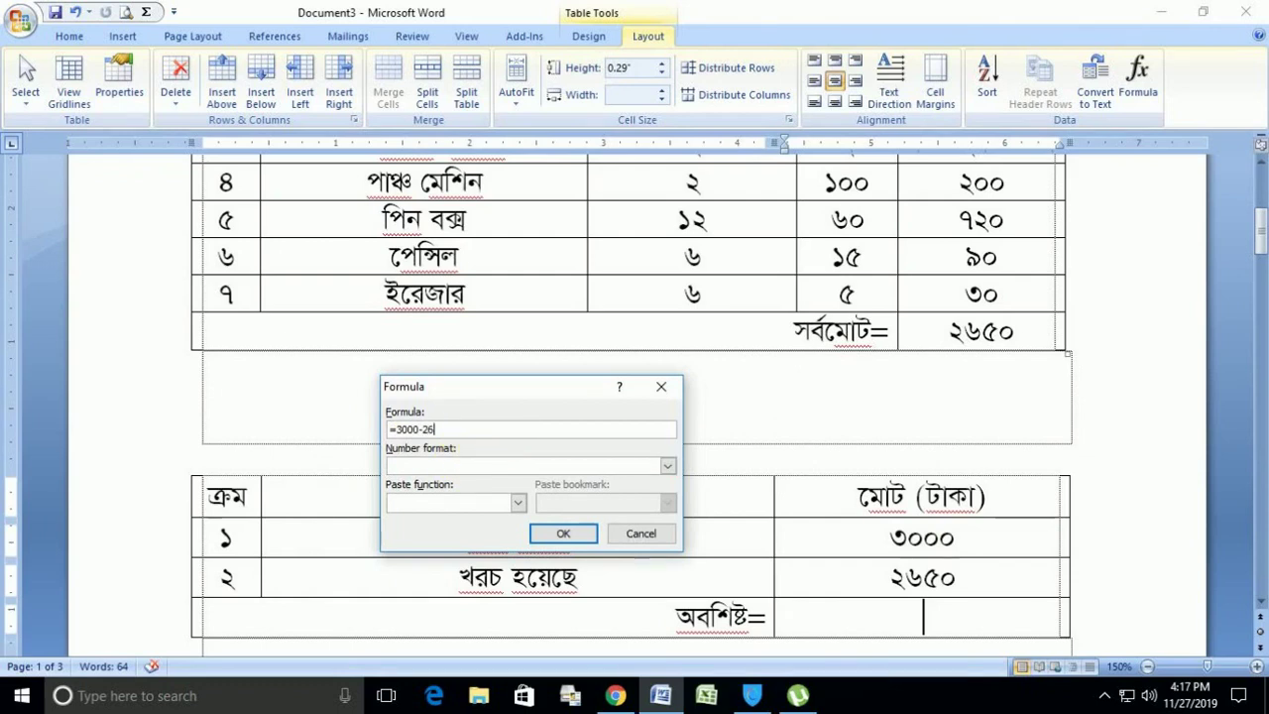
pyautogui.write('50')
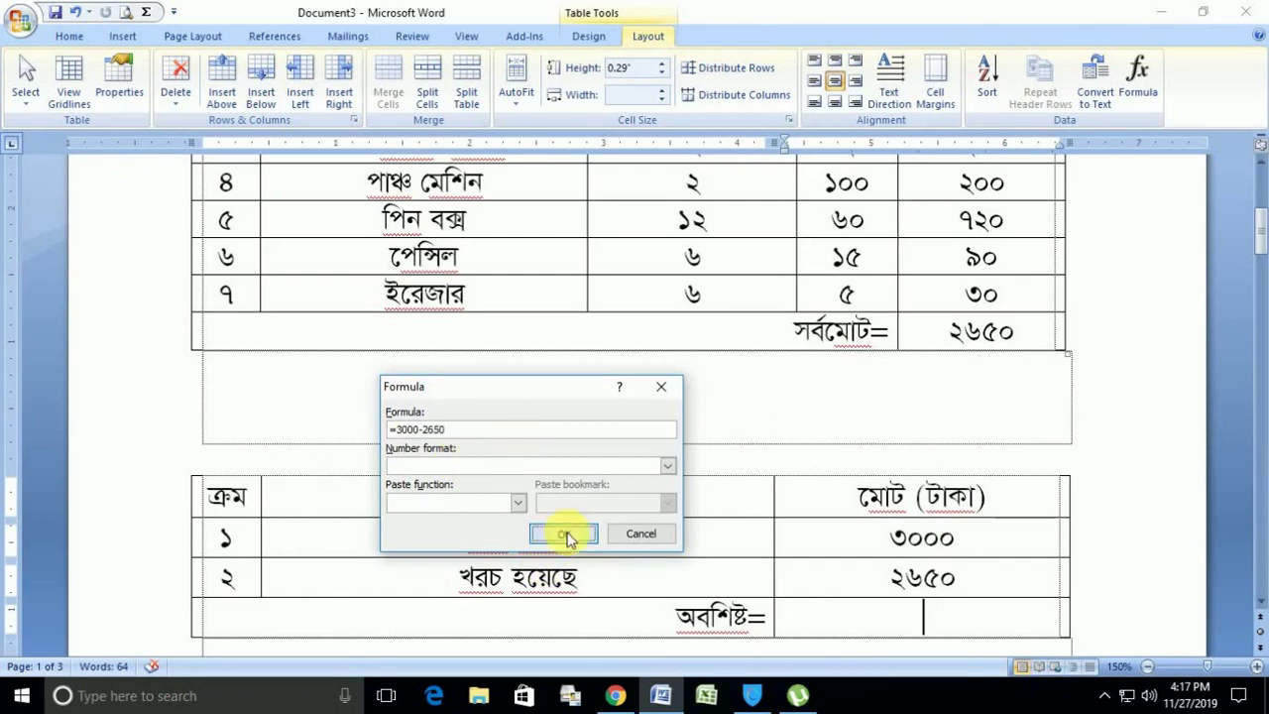
pyautogui.click(563, 533)
pyautogui.scroll(-1, 958, 647)
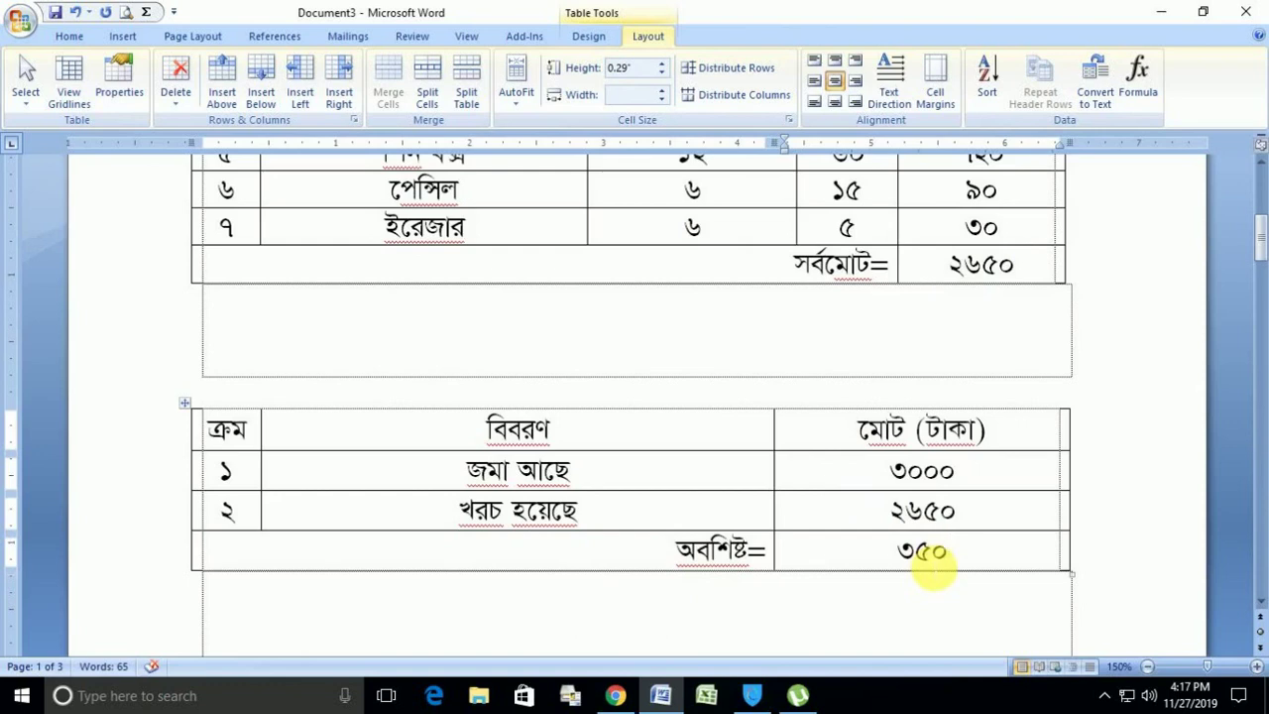
# Enter =3000/200 in the numeric table's top-right cell, giving 15.
pyautogui.scroll(-4, 922, 555)
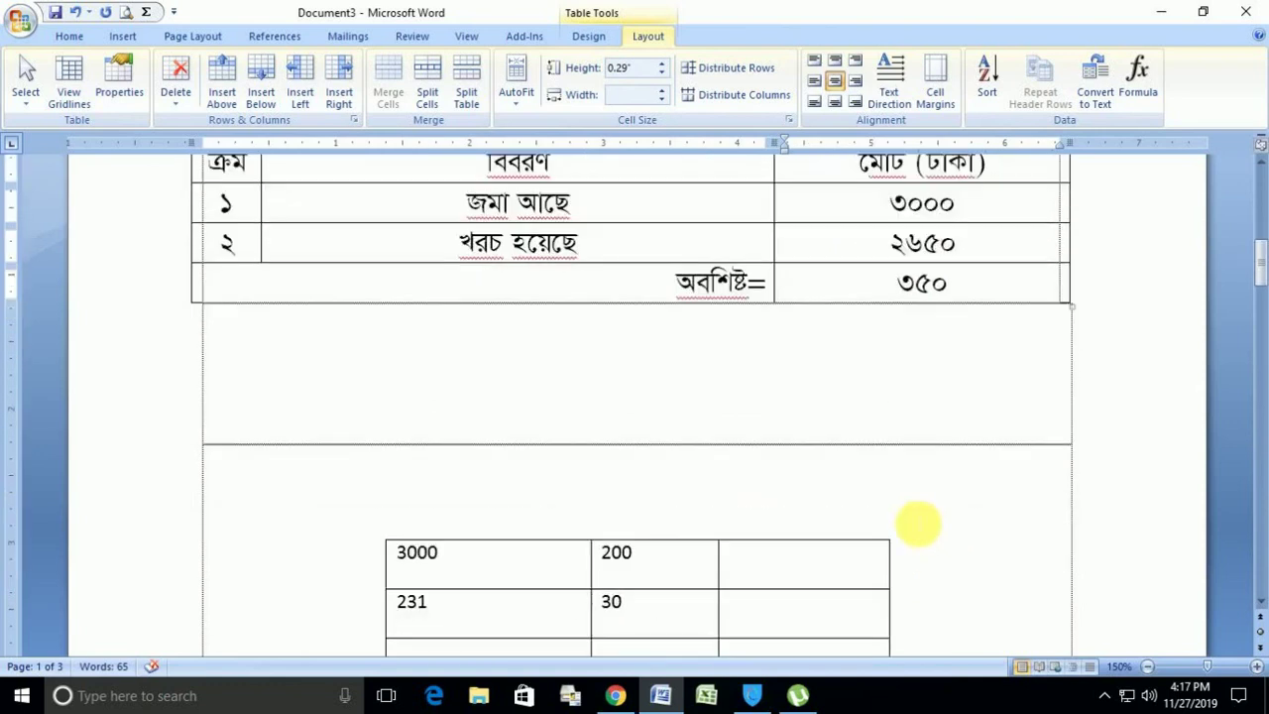
pyautogui.scroll(-2, 915, 523)
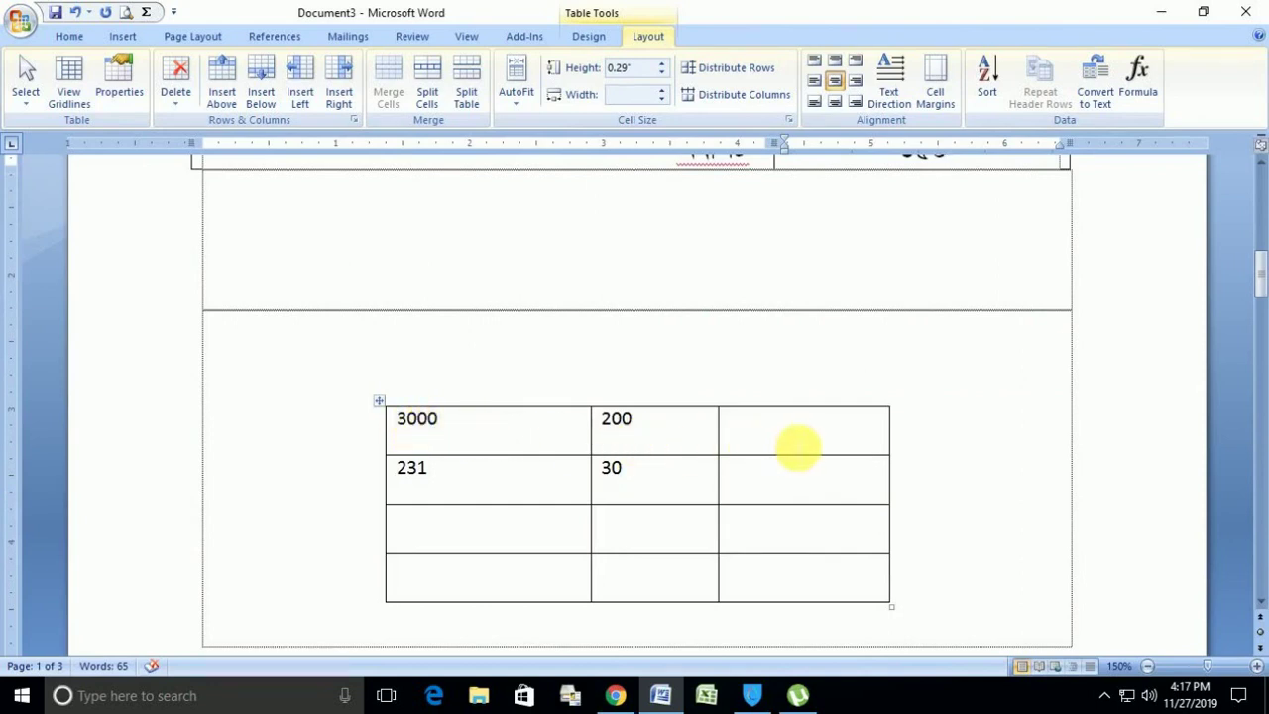
pyautogui.click(773, 426)
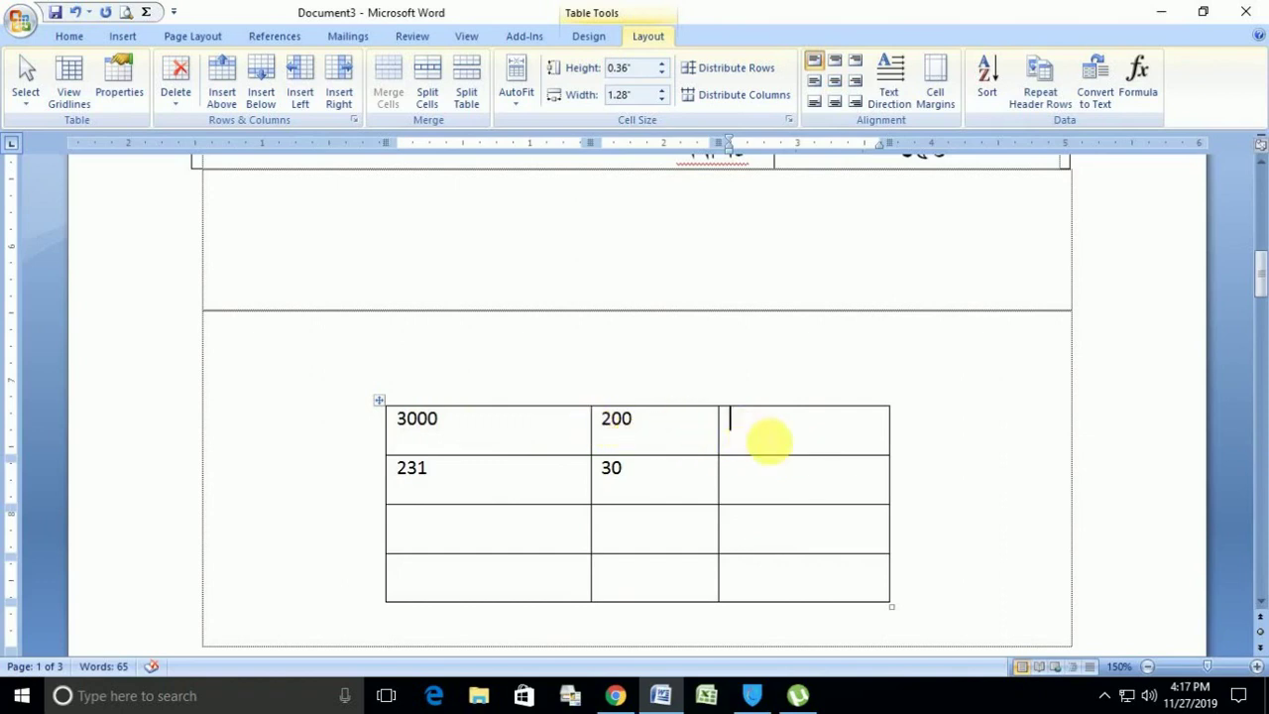
pyautogui.click(1139, 79)
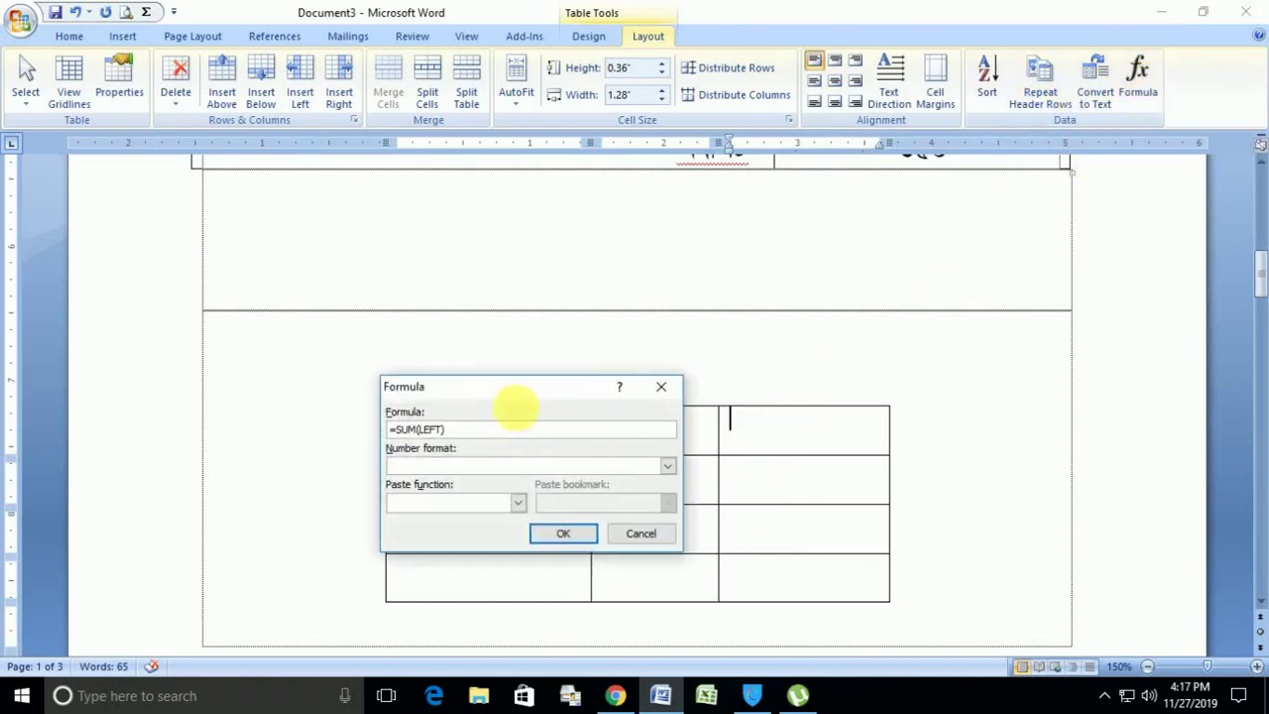
pyautogui.moveTo(461, 430); pyautogui.dragTo(406, 429)
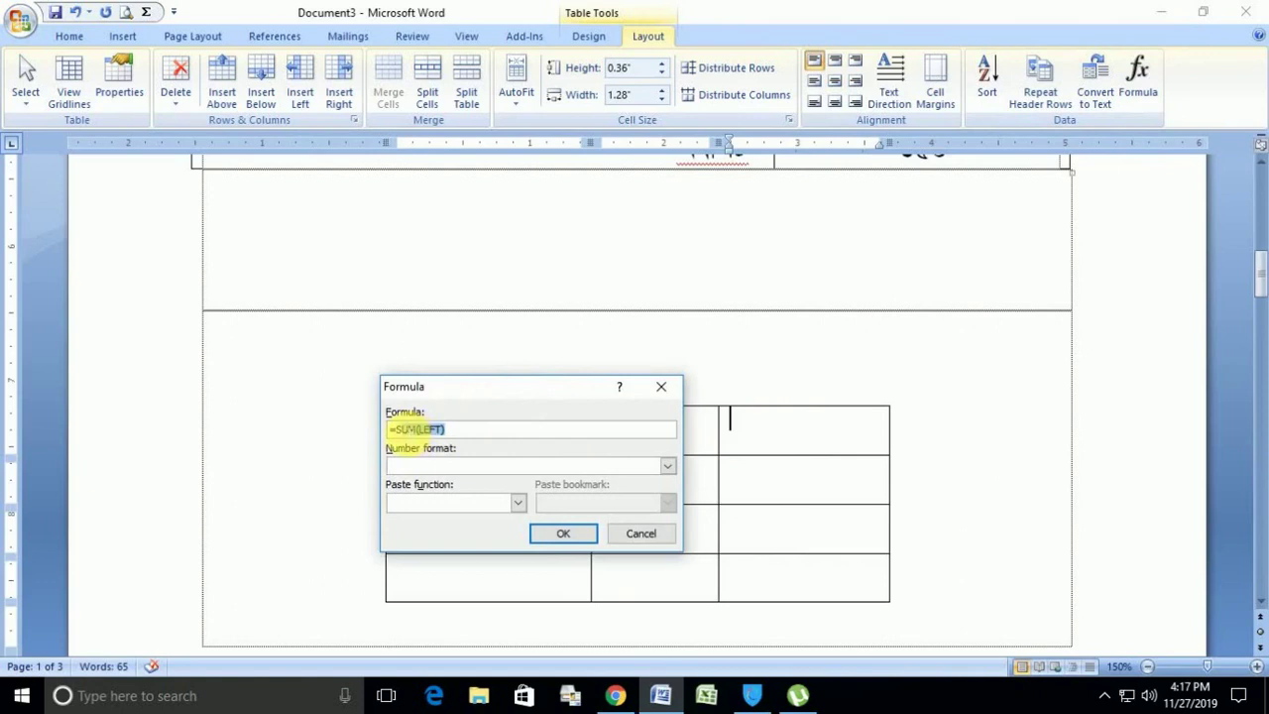
pyautogui.press('BackSpace')
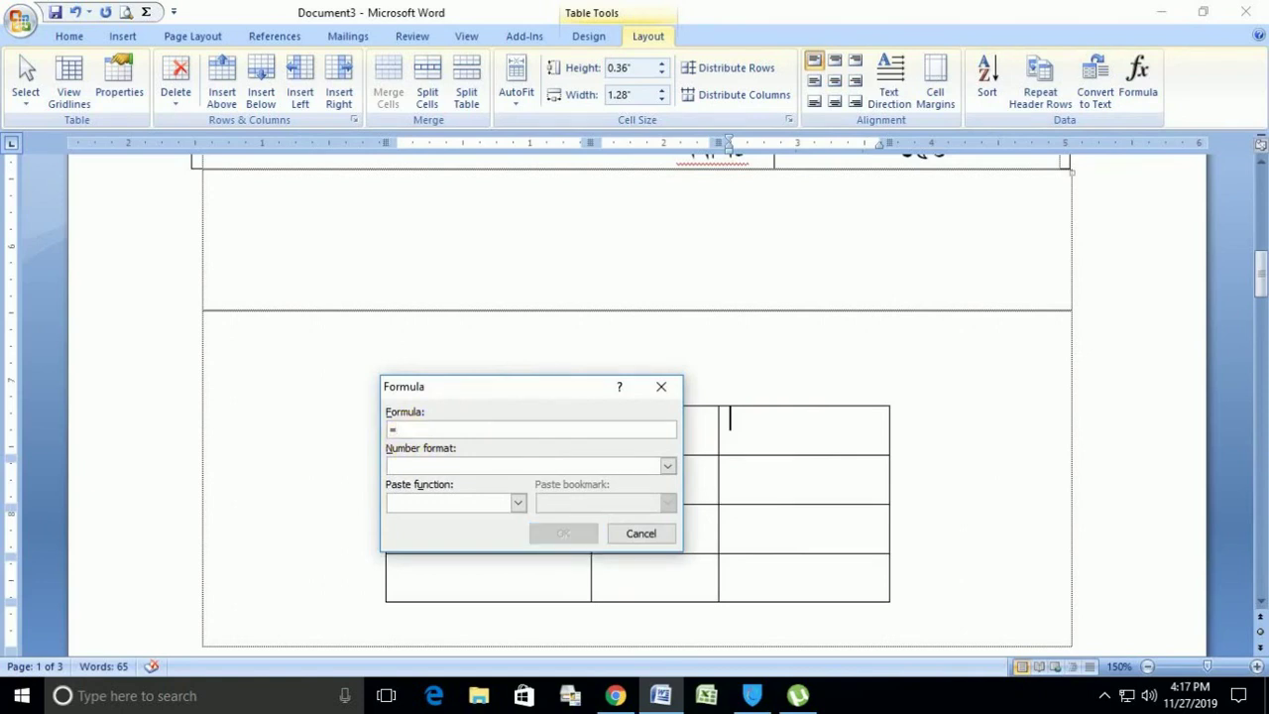
pyautogui.moveTo(462, 388); pyautogui.dragTo(234, 356)
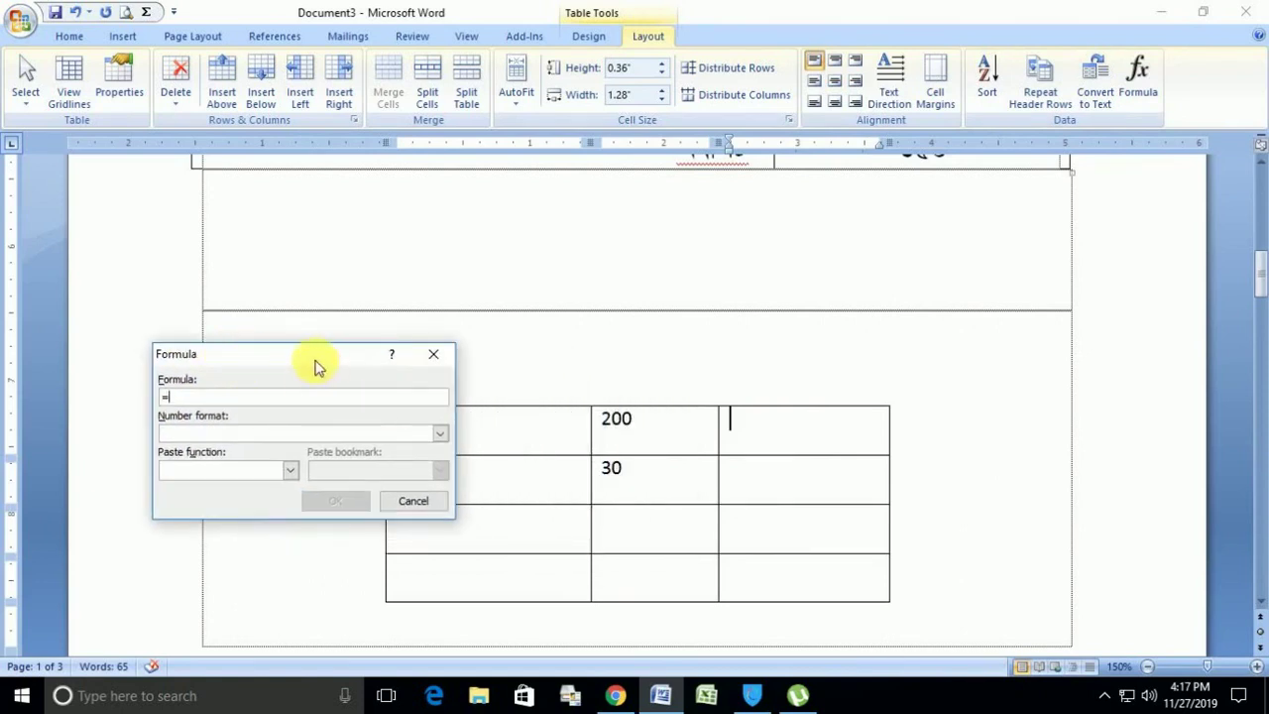
pyautogui.moveTo(317, 366); pyautogui.dragTo(455, 491)
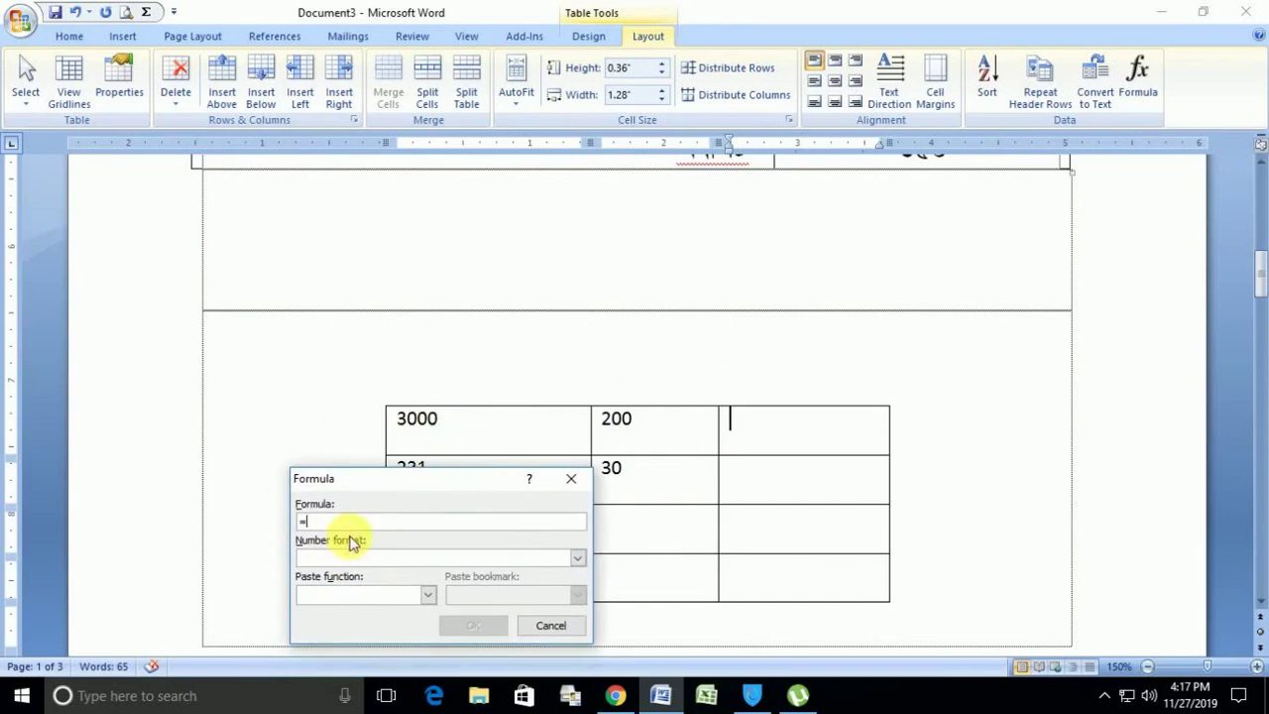
pyautogui.write('3000/200')
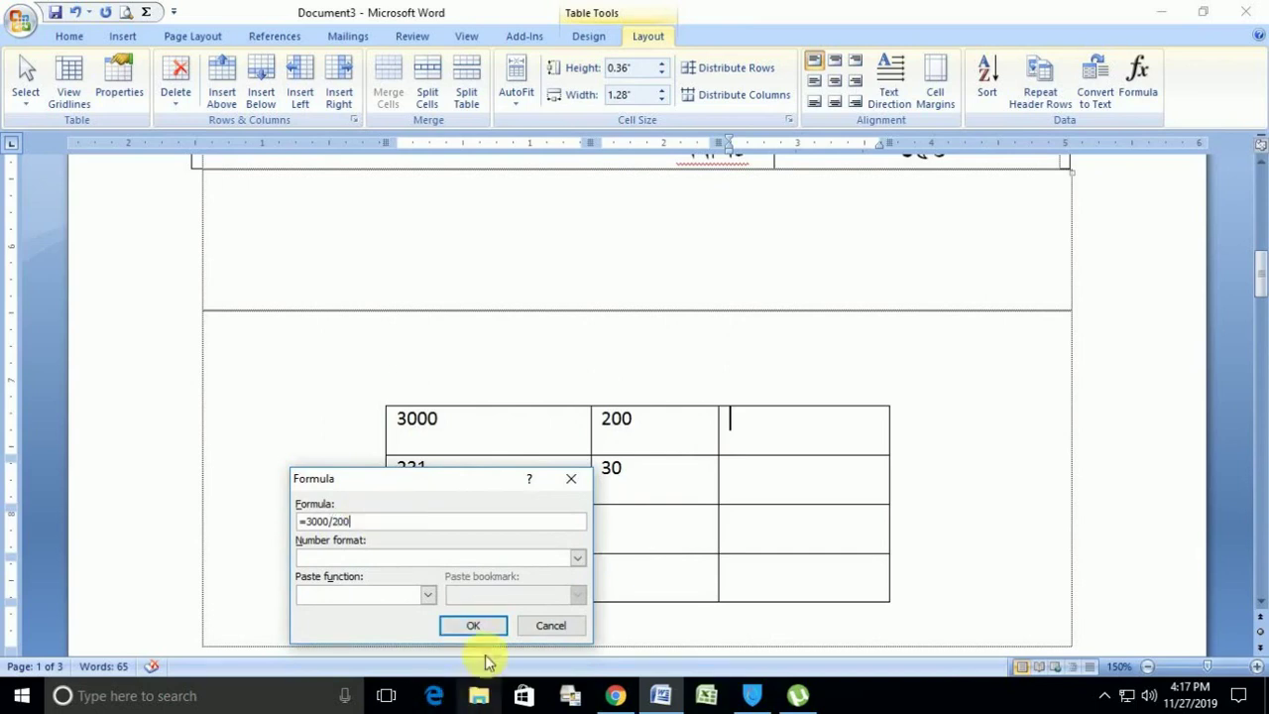
pyautogui.click(473, 625)
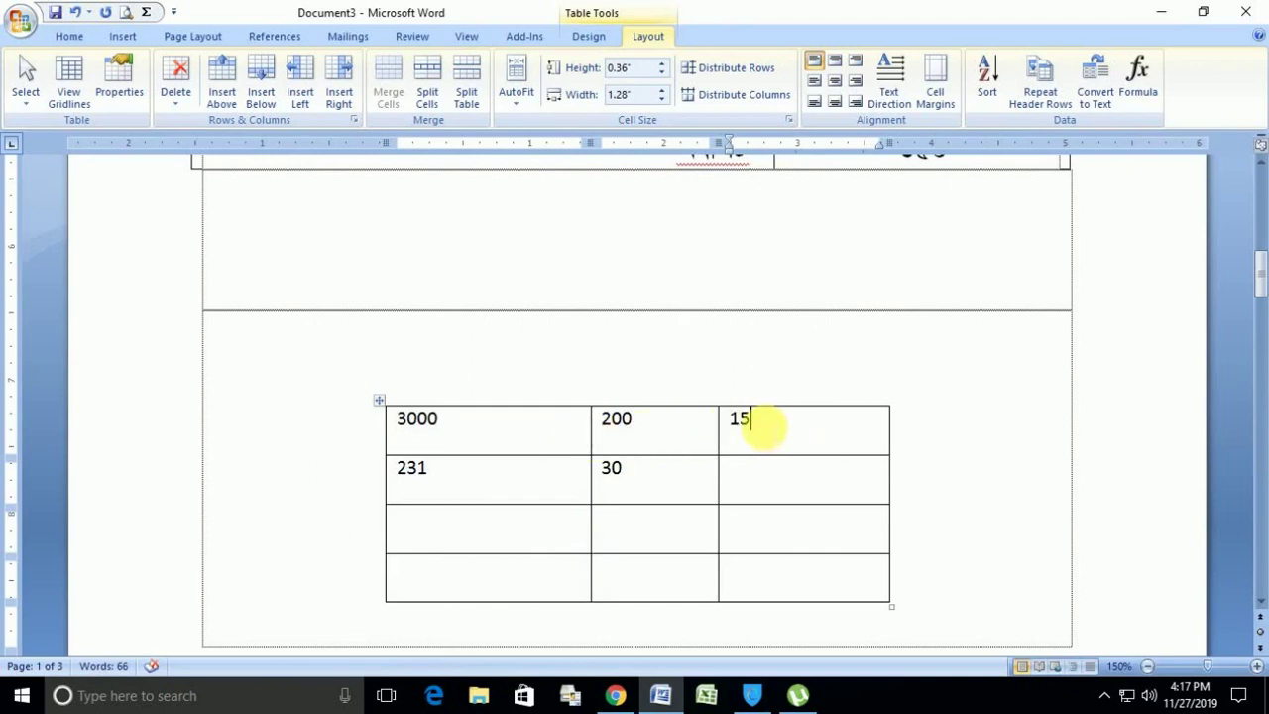
# Enter =231/30 in the cell below, giving 7.7.
pyautogui.click(759, 494)
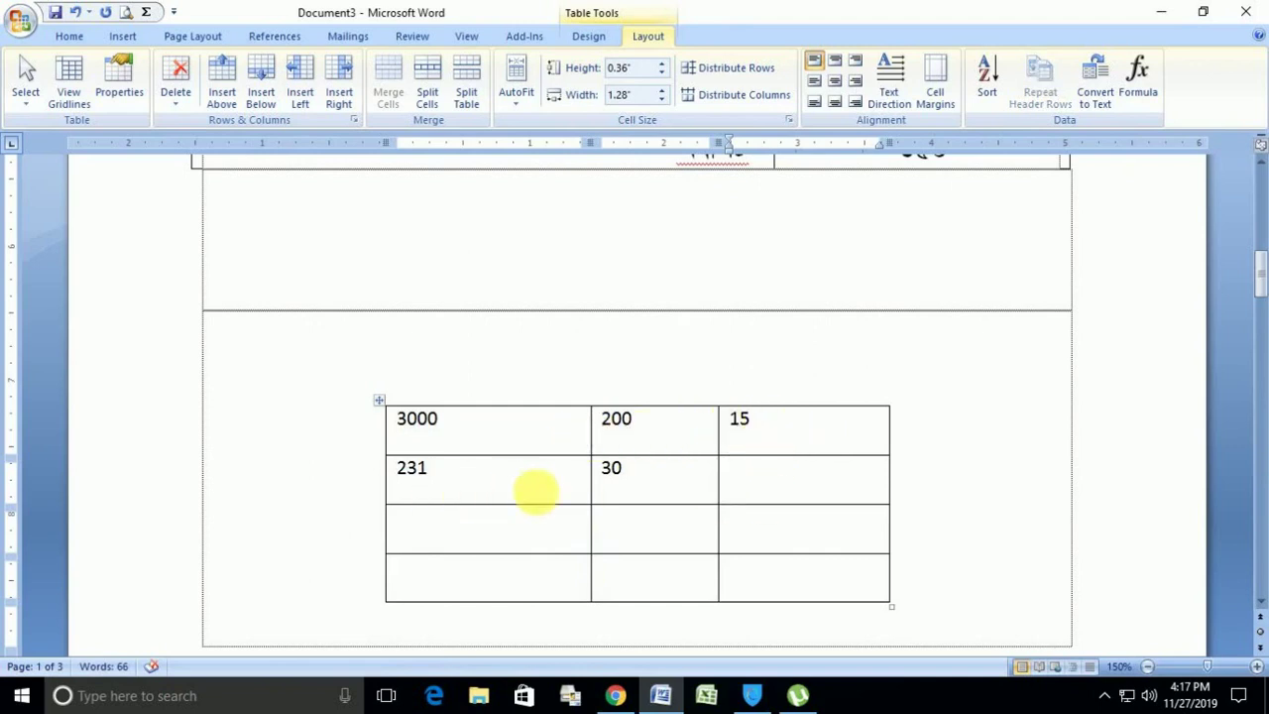
pyautogui.click(1136, 79)
pyautogui.moveTo(368, 479)
pyautogui.mouseDown()
pyautogui.moveTo(325, 438)
pyautogui.moveTo(255, 481)
pyautogui.mouseUp()
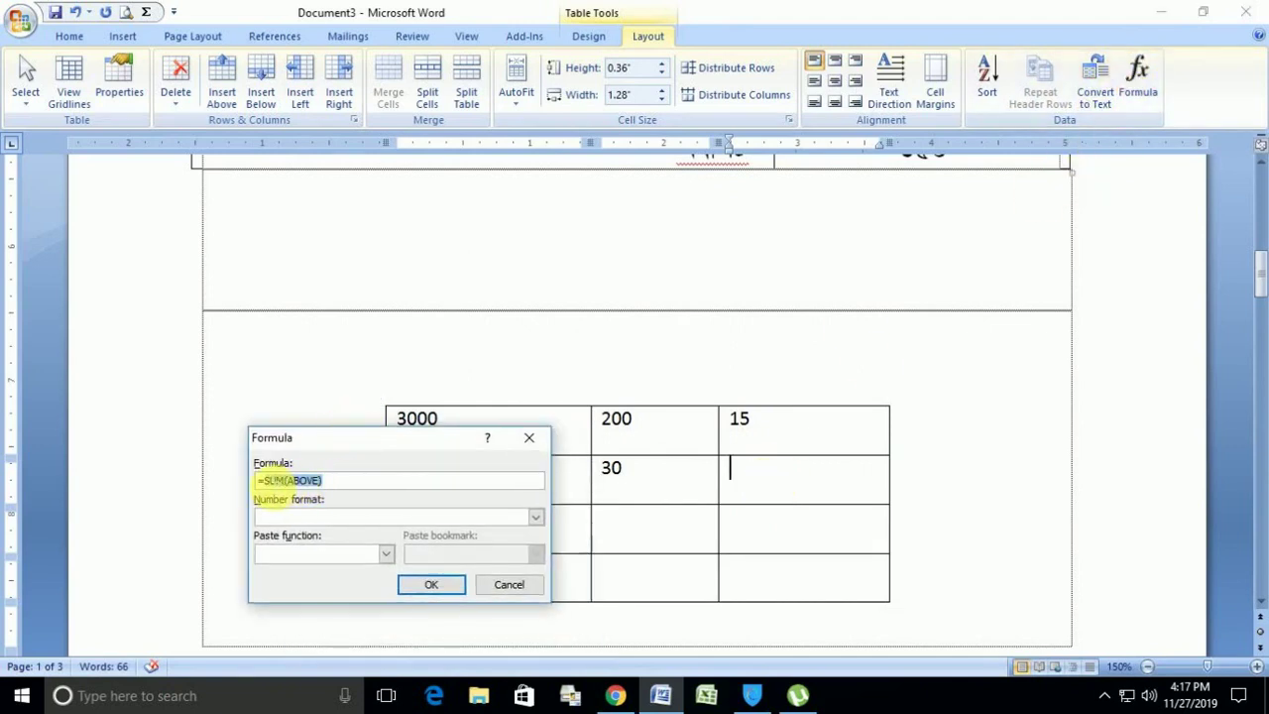
pyautogui.write('=231/30')
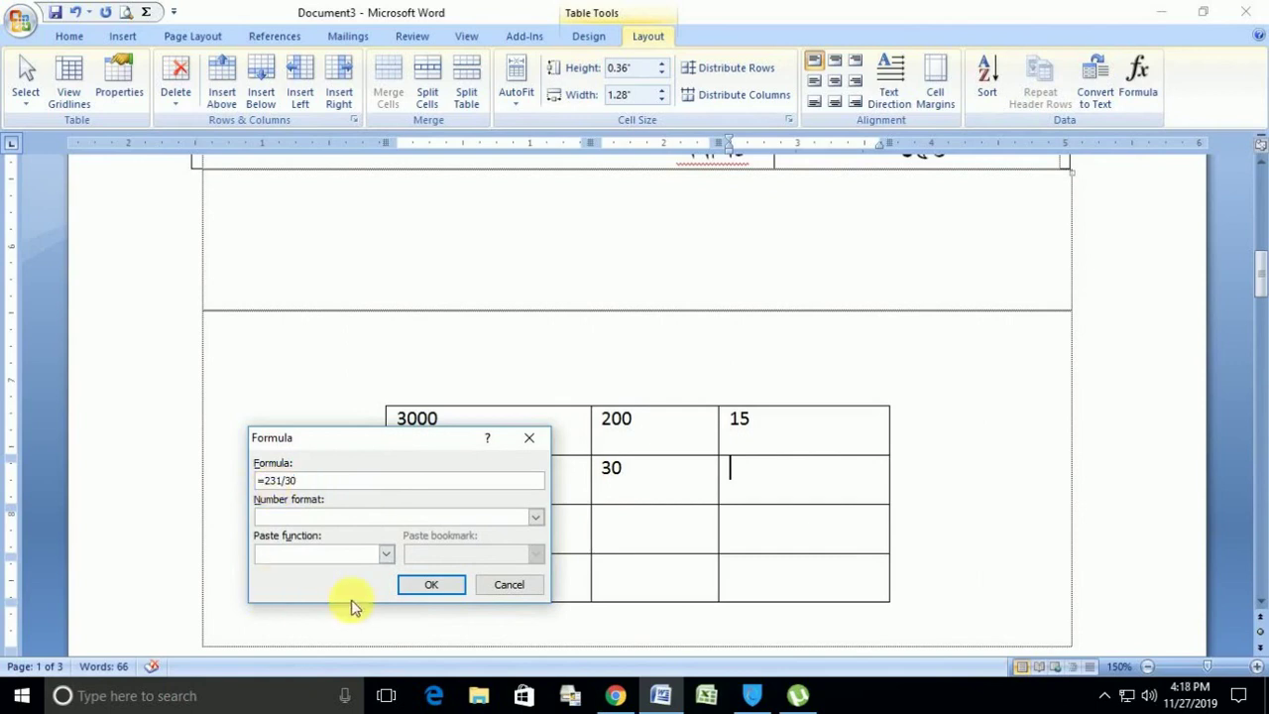
pyautogui.click(436, 584)
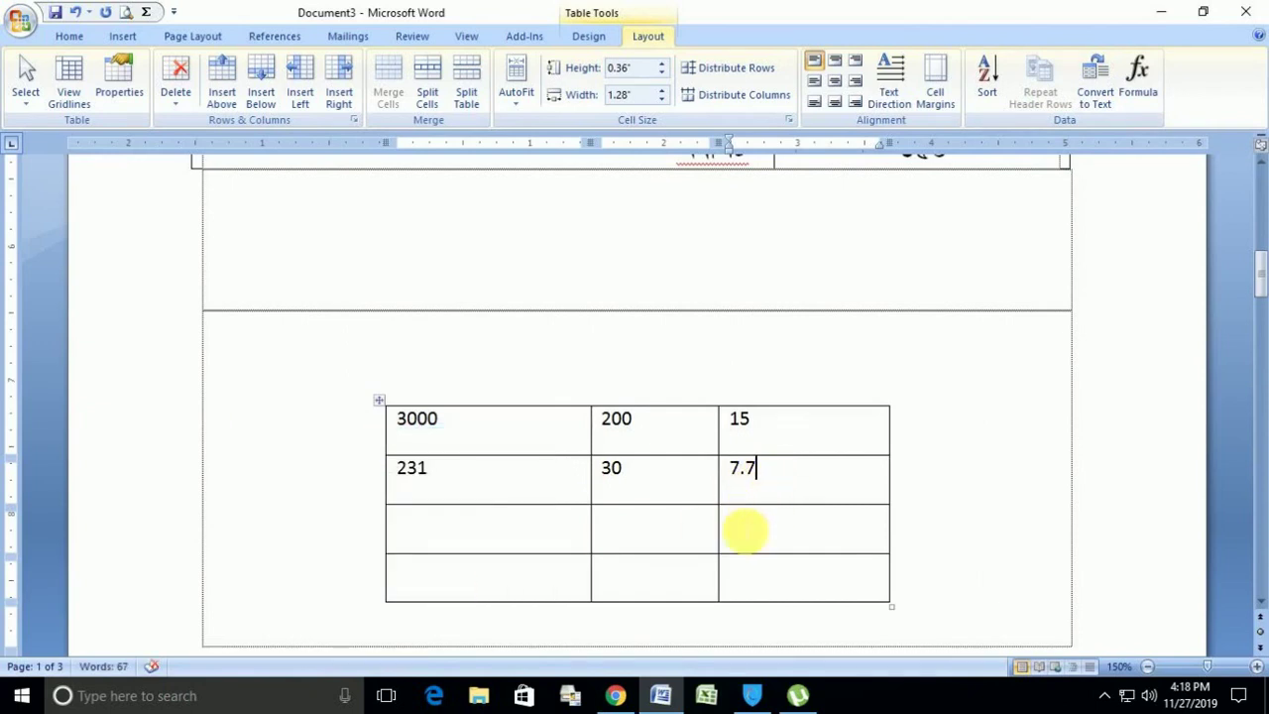
pyautogui.scroll(2, 744, 525)
pyautogui.scroll(5, 759, 527)
pyautogui.scroll(8, 759, 529)
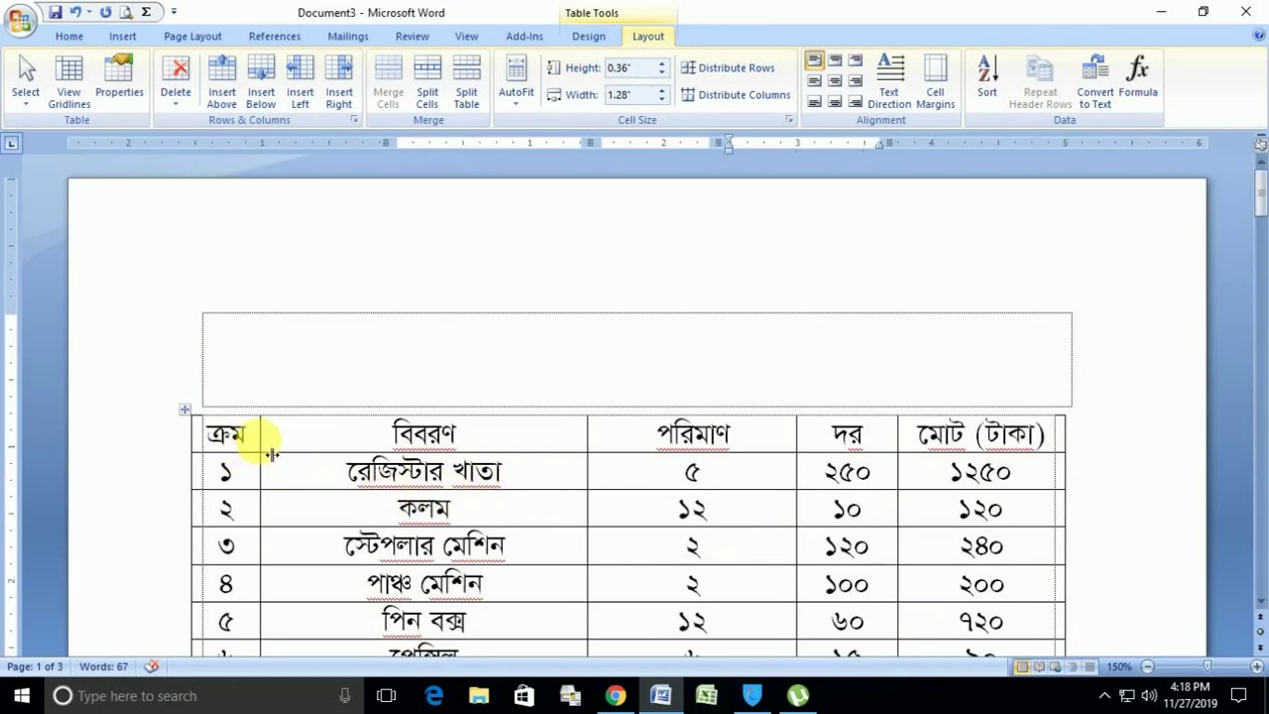
pyautogui.scroll(-3, 298, 448)
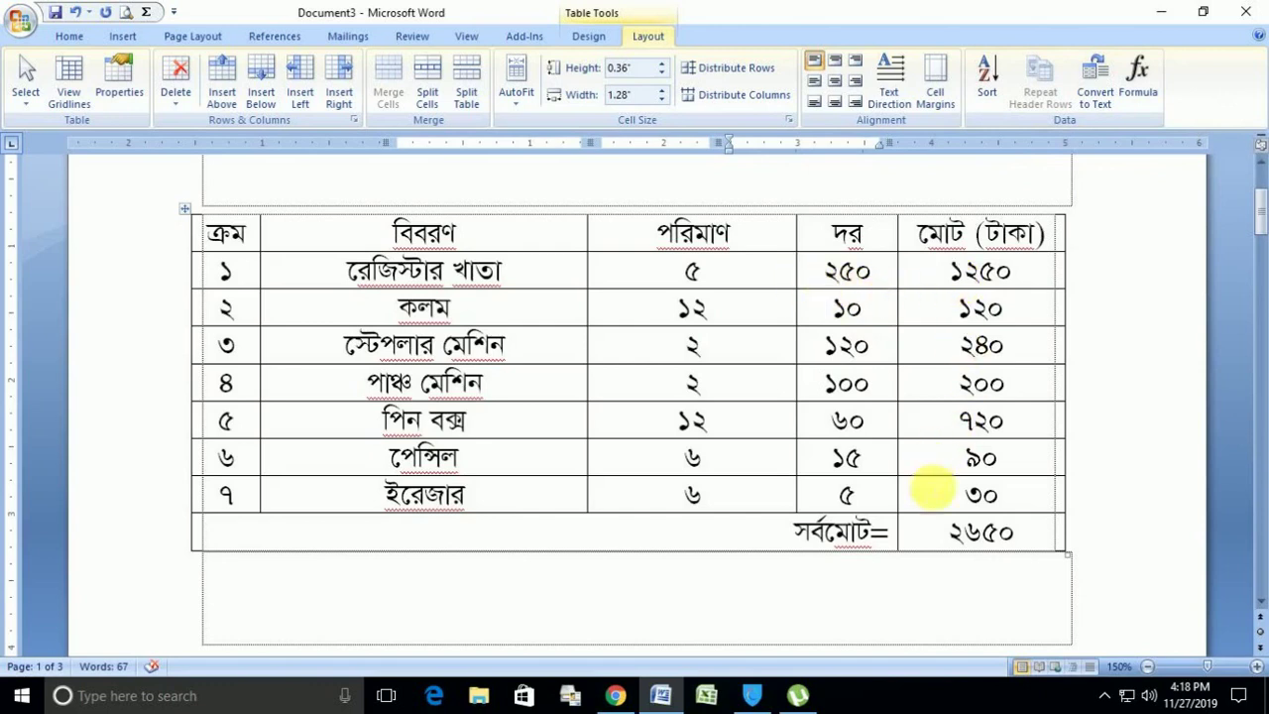
pyautogui.scroll(-5, 974, 538)
pyautogui.scroll(-4, 921, 439)
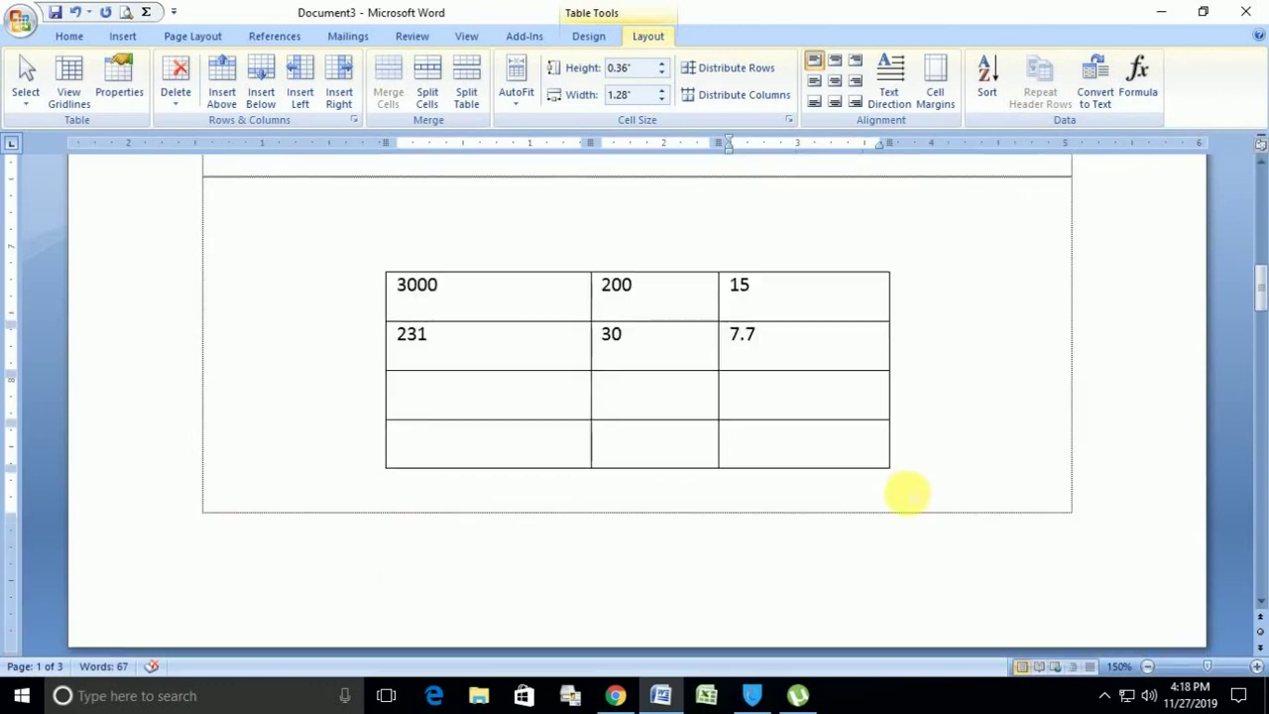
pyautogui.click(769, 355)
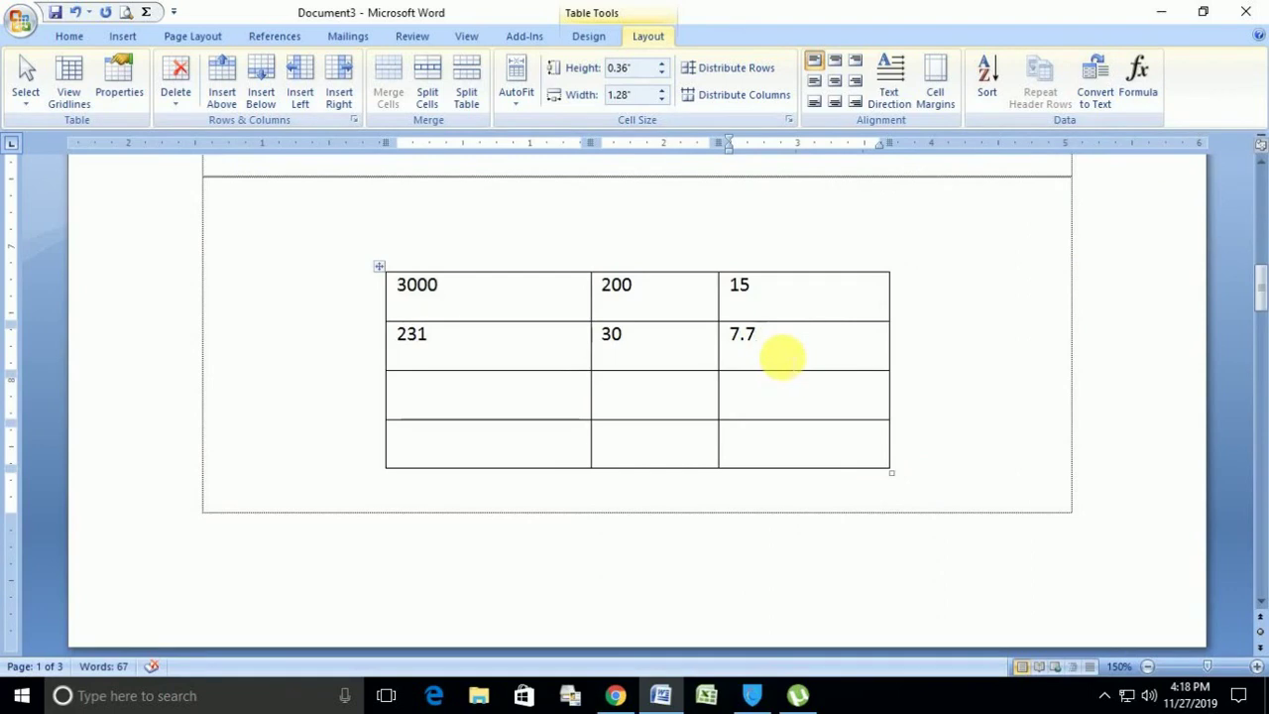
pyautogui.scroll(2, 790, 375)
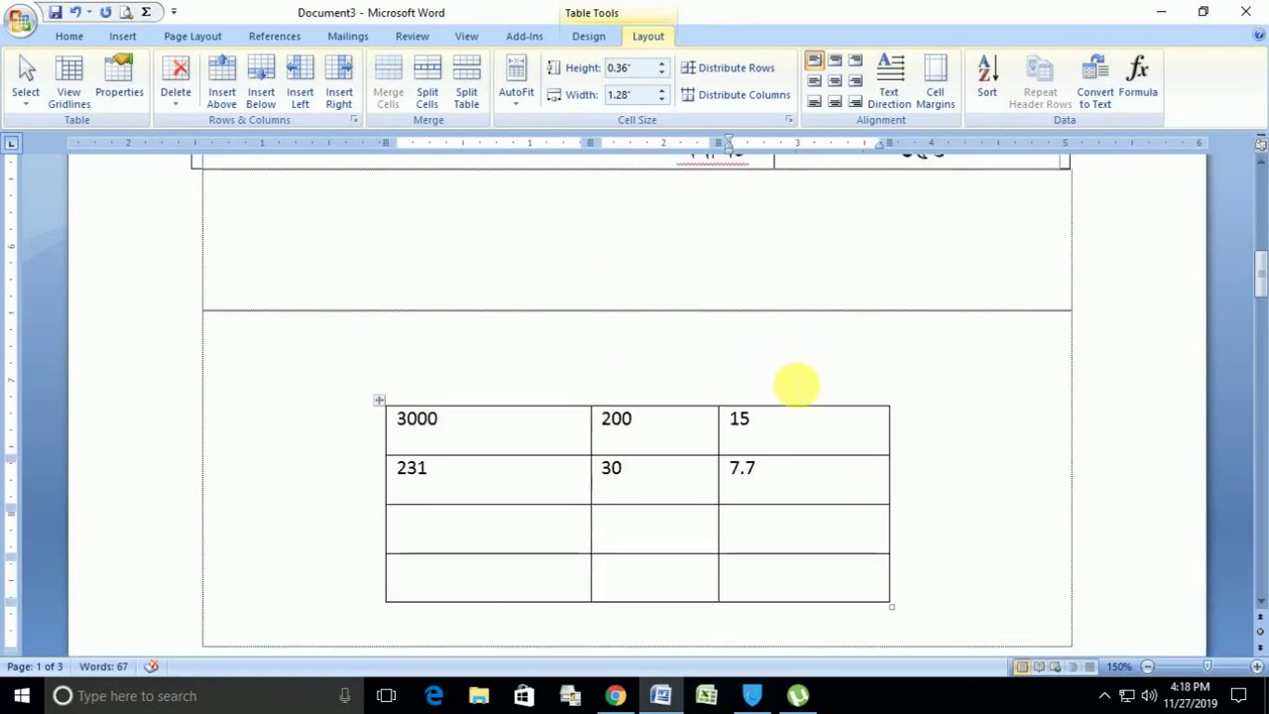
pyautogui.scroll(3, 793, 383)
pyautogui.scroll(1, 798, 386)
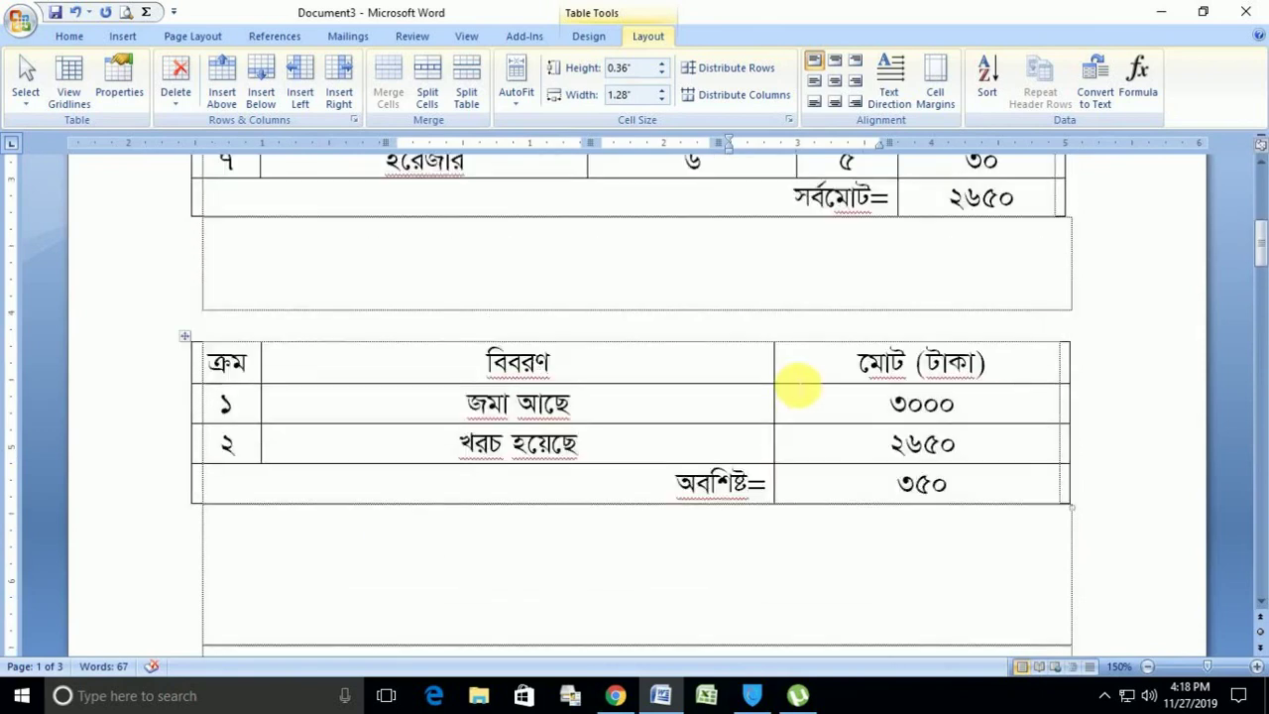